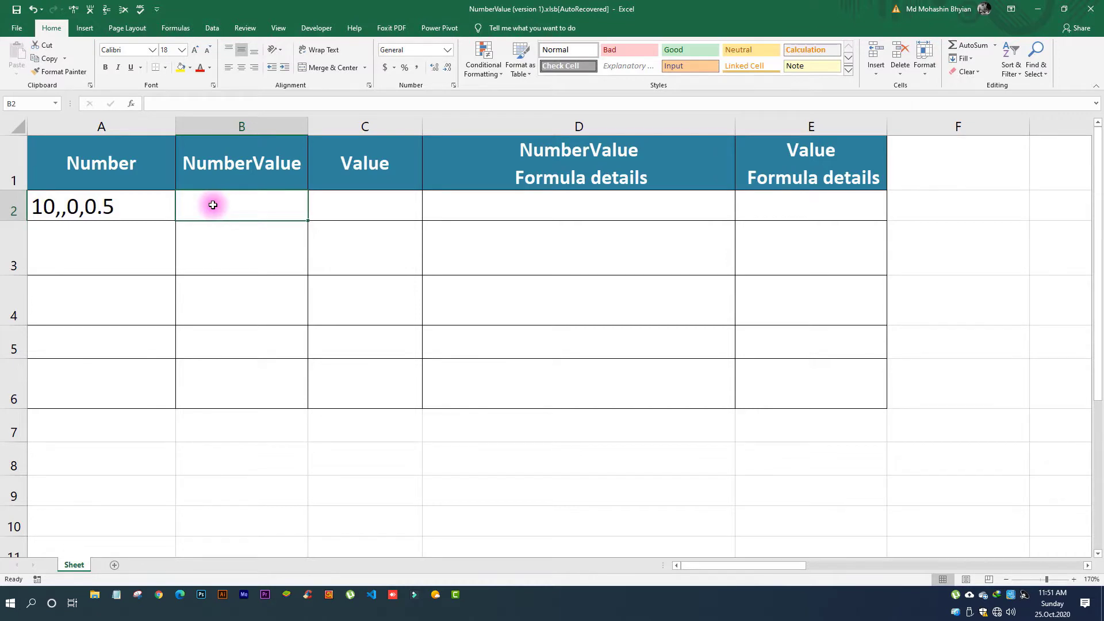
Start a NUMBERVALUE formula in B2, open its function arguments and set A2 as the text to convert.
type("=numb")
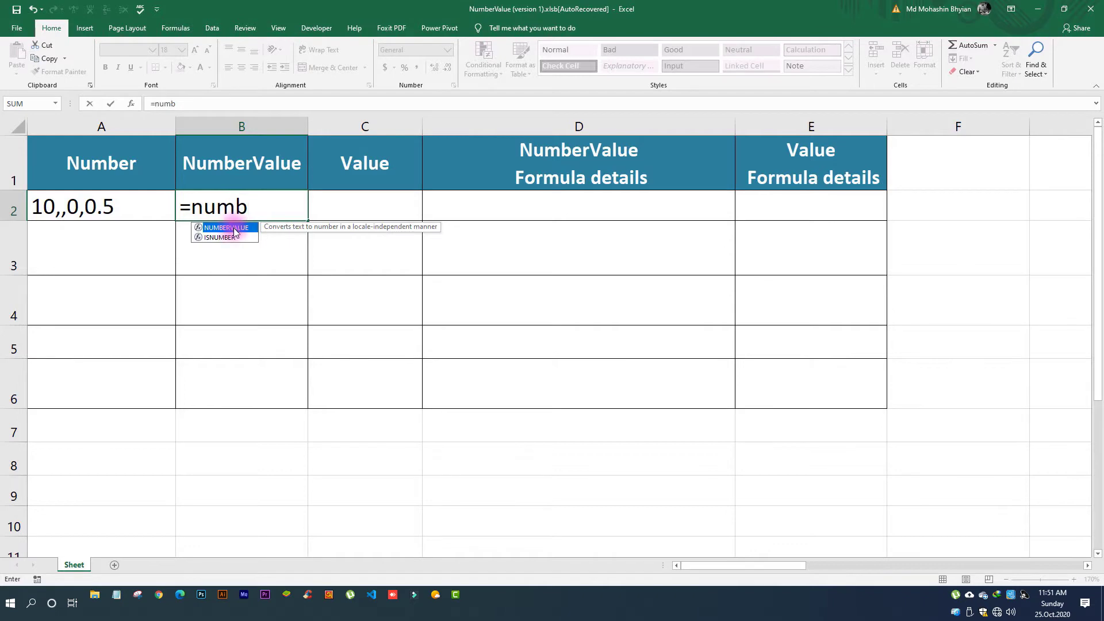
double_click(234, 232)
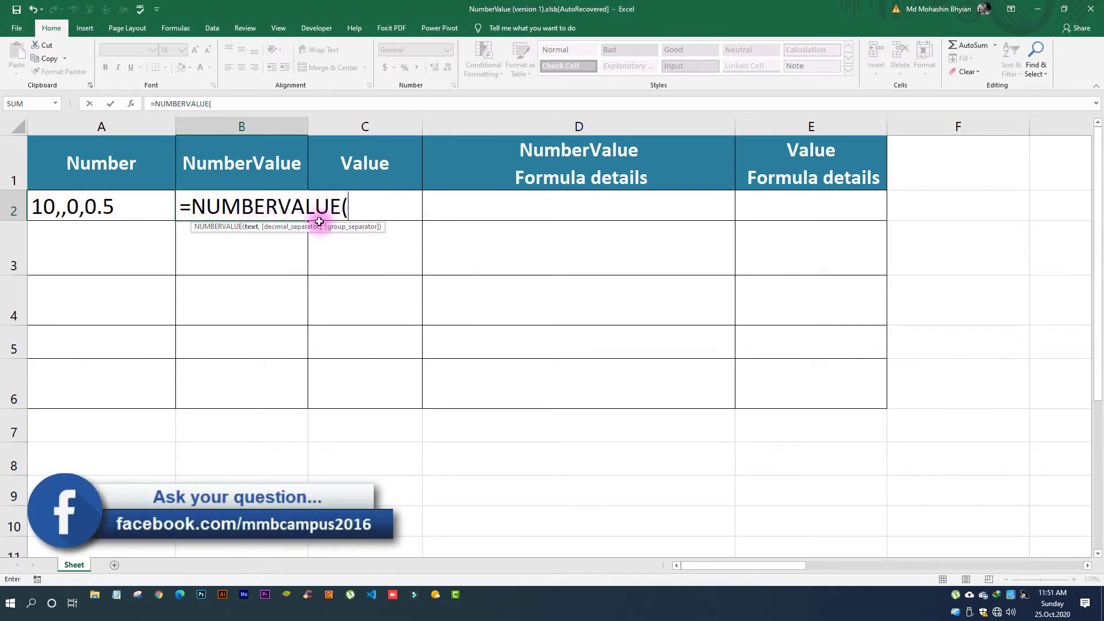
key("ctrl+a")
left_click_drag(357, 274, 359, 243)
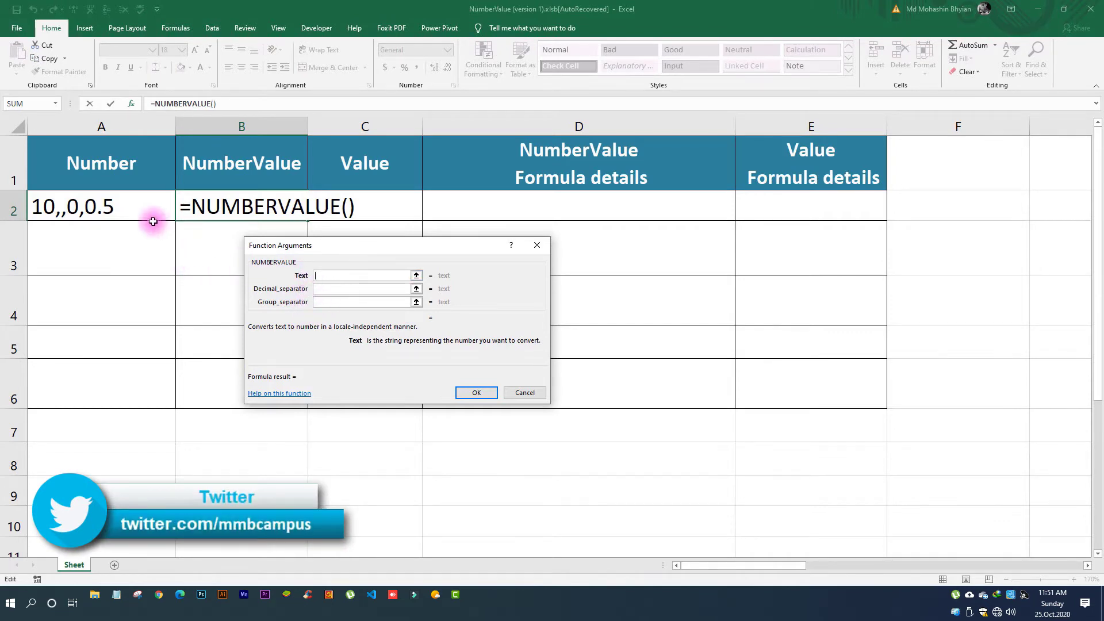
left_click(97, 201)
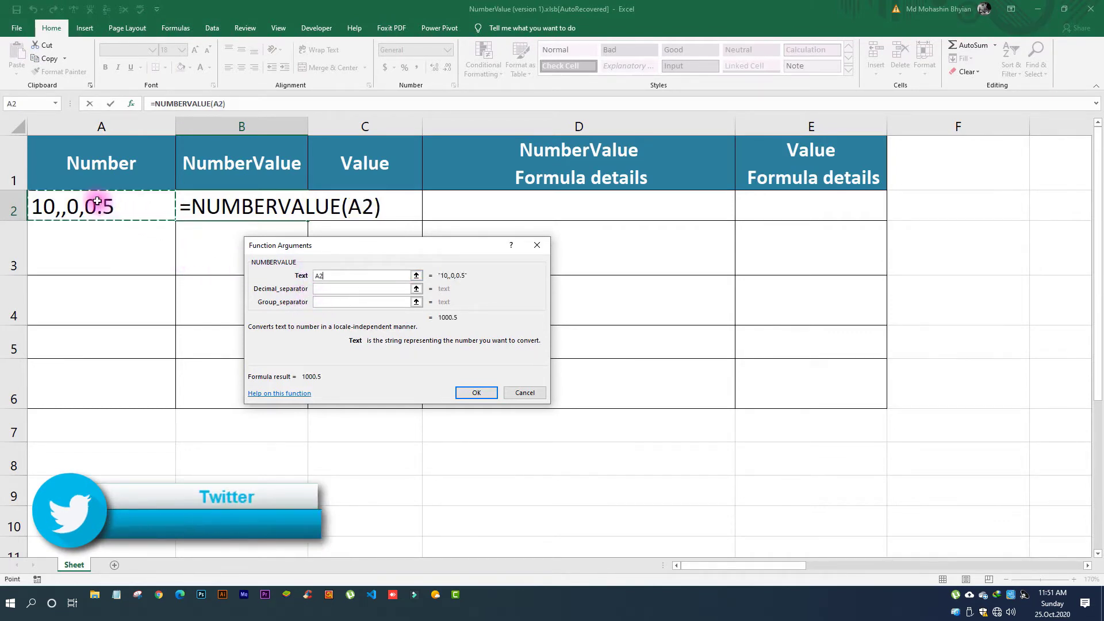
Set the decimal separator to "." and the group separator to "," and complete the NUMBERVALUE formula in B2.
left_click(316, 288)
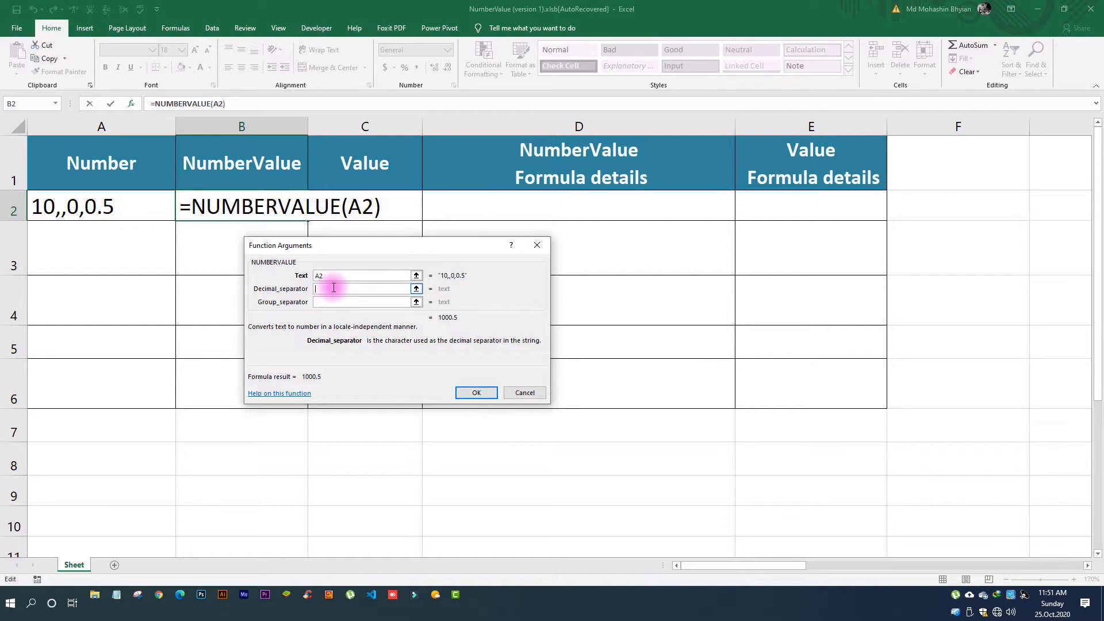
type(".")
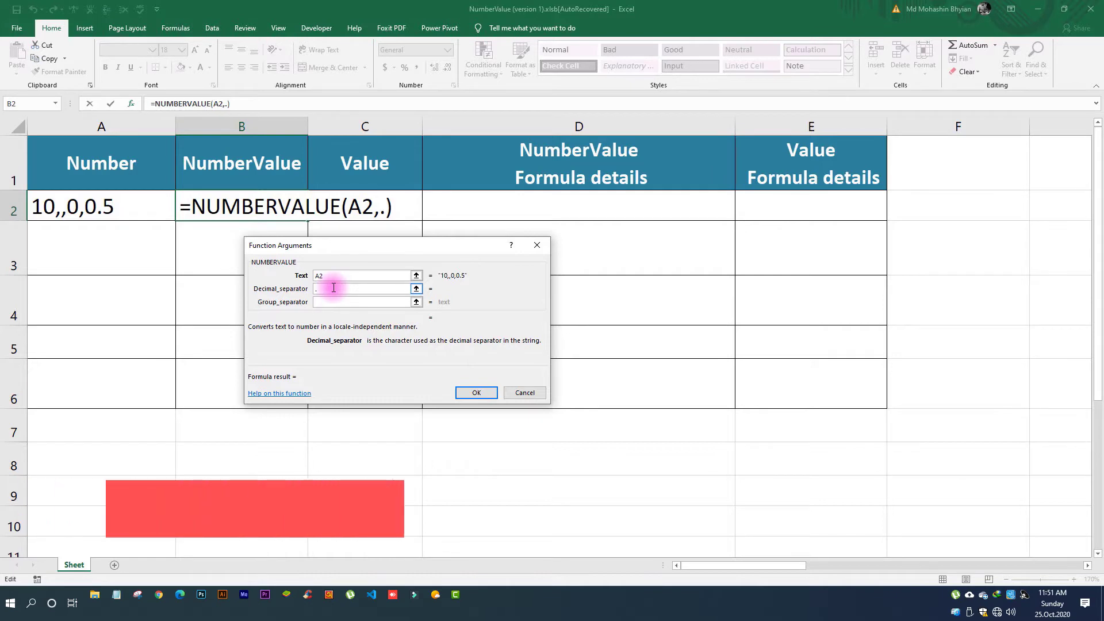
key("BackSpace")
type("\".\"")
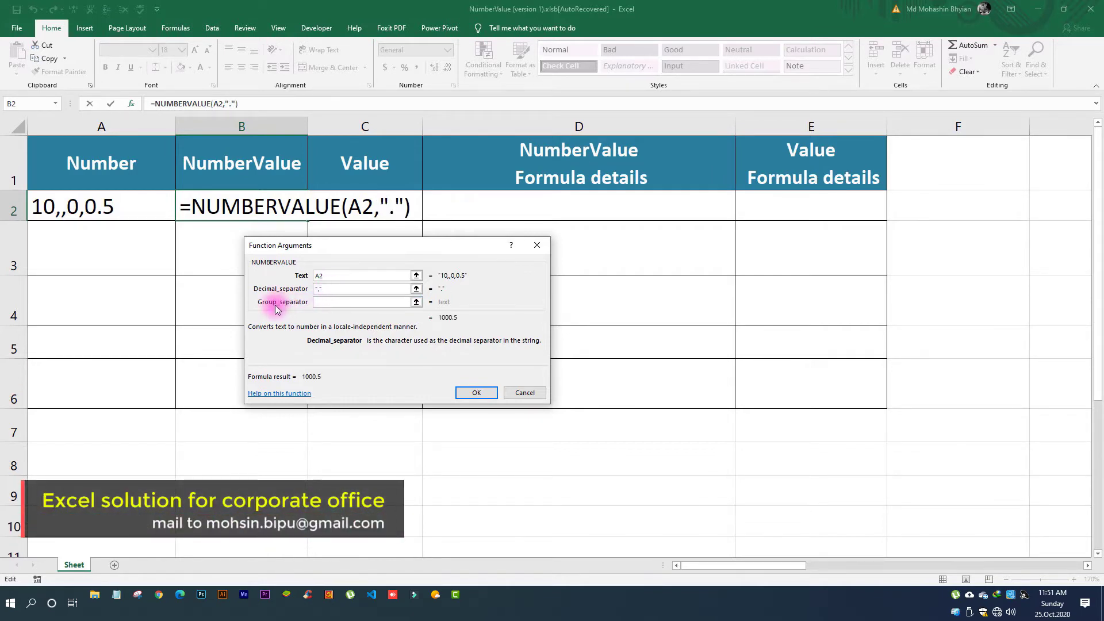
left_click(320, 303)
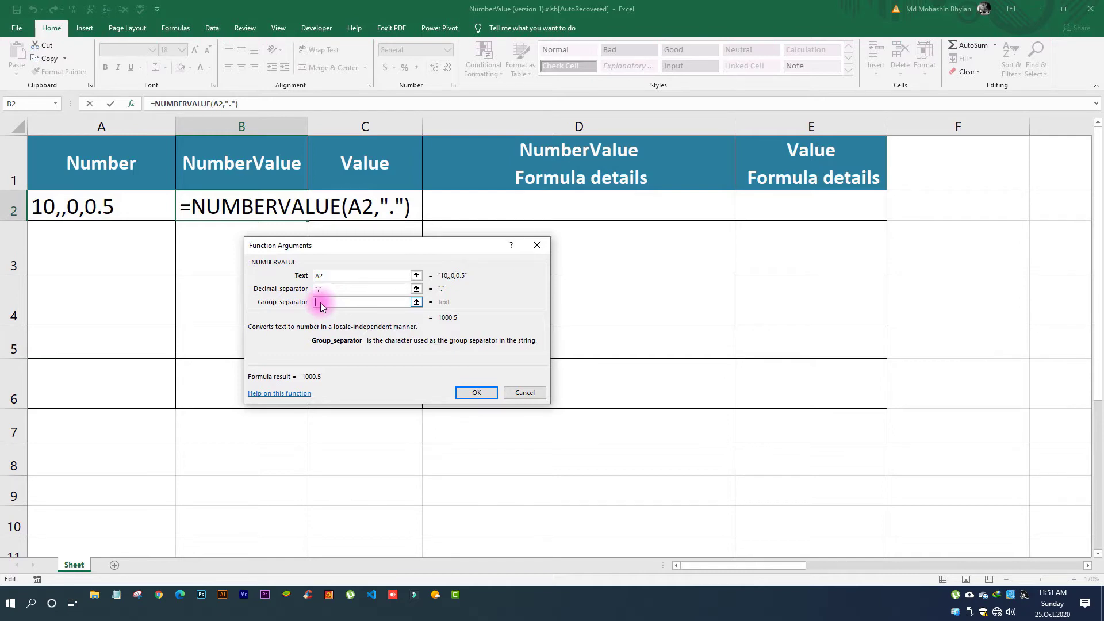
type("\",\"")
left_click(475, 394)
left_click(475, 393)
Enter the formula =VALUE(A2) in cell C2.
left_click(359, 209)
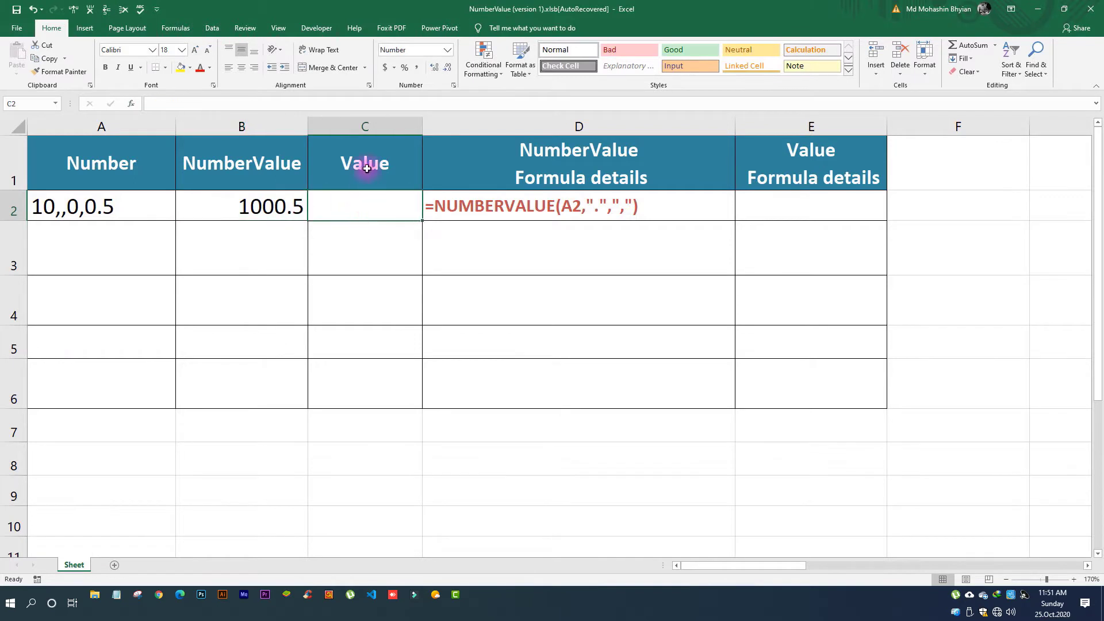
type("=value")
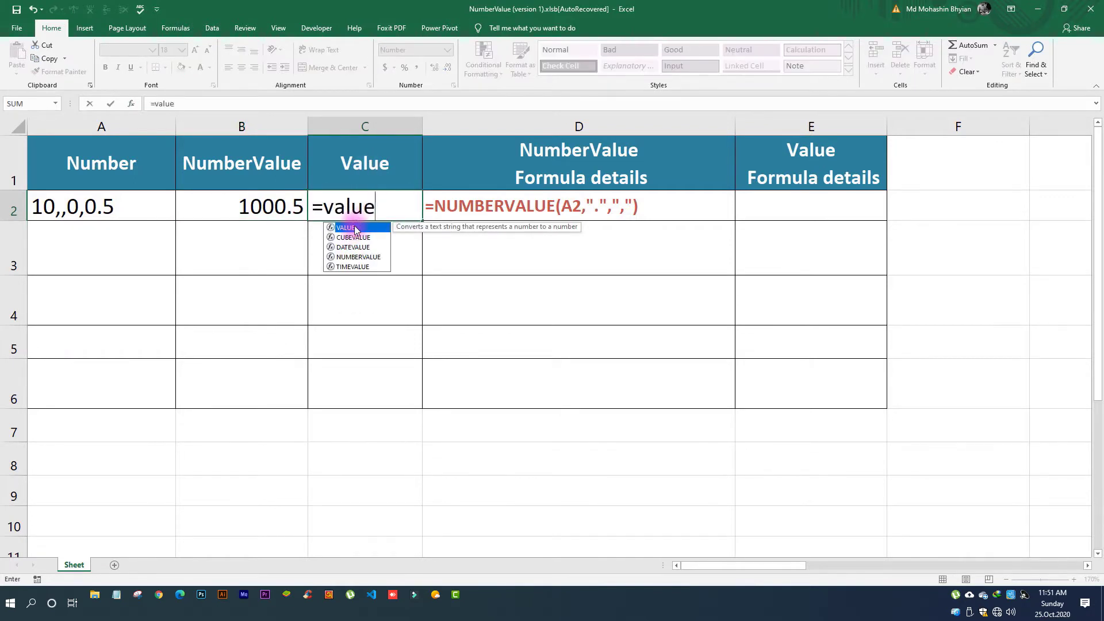
double_click(348, 227)
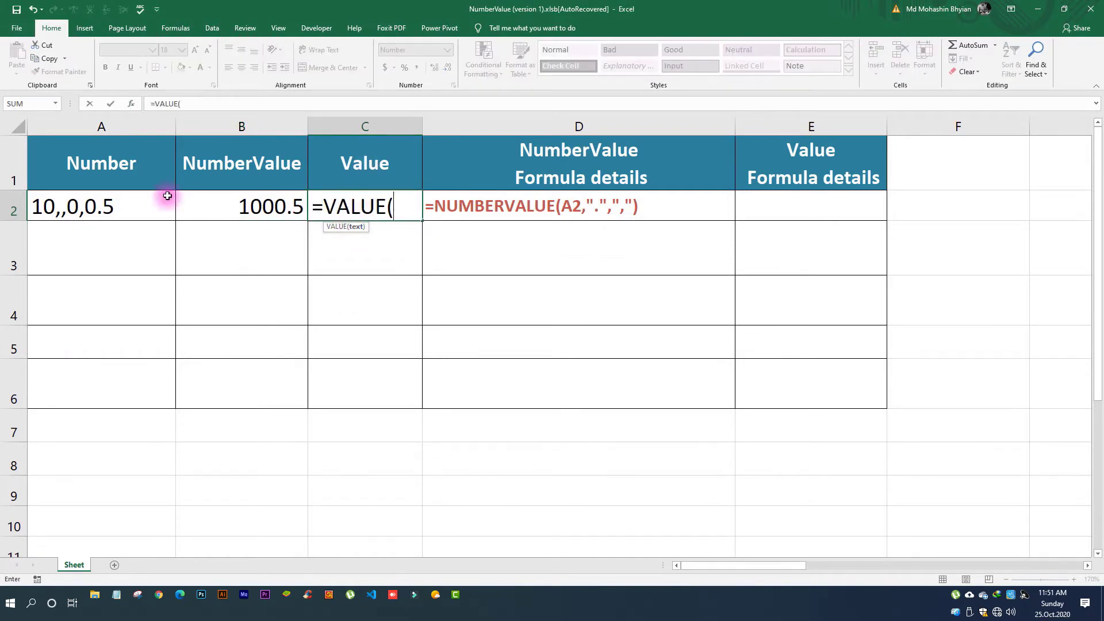
left_click(157, 206)
key("Return")
left_click(351, 205)
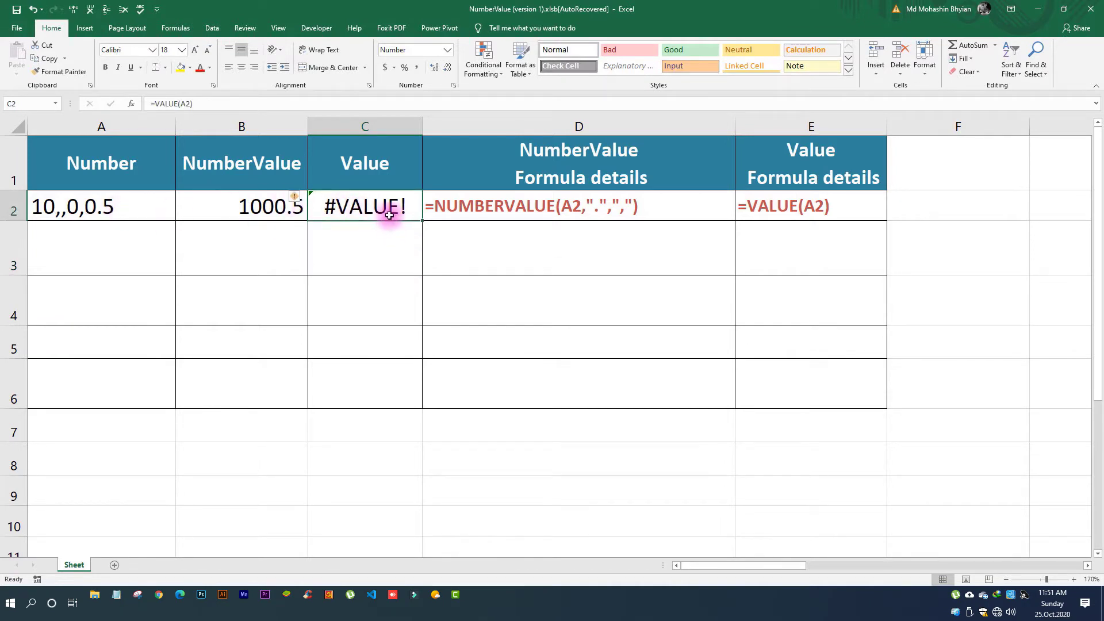
Enter the number 1 2 3.555, with spaces between the first digits, in cell A3.
left_click(101, 242)
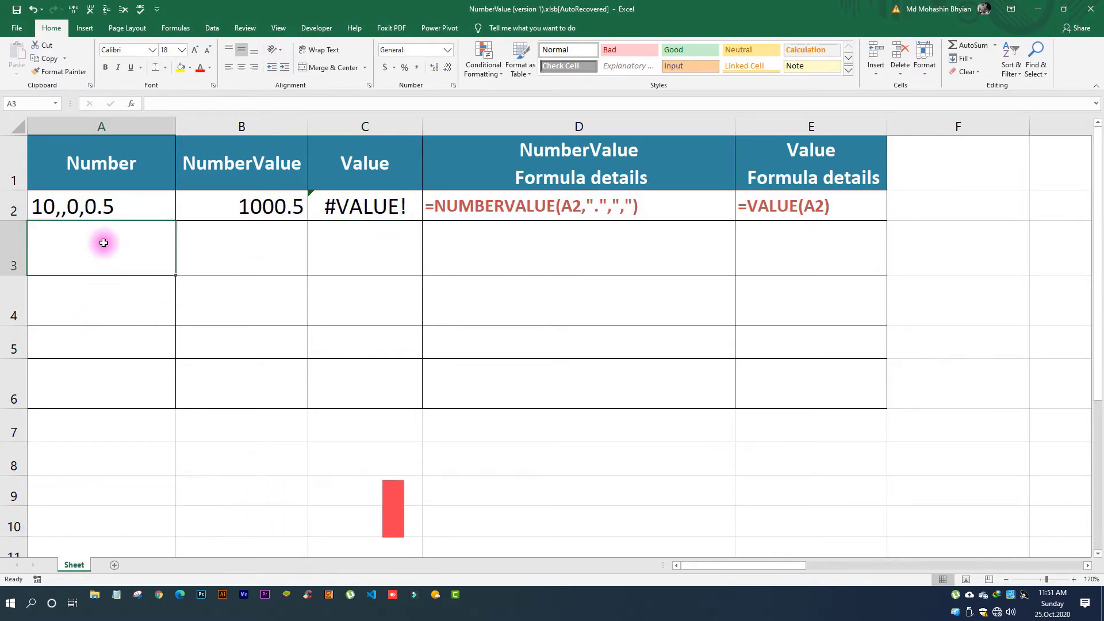
type("1")
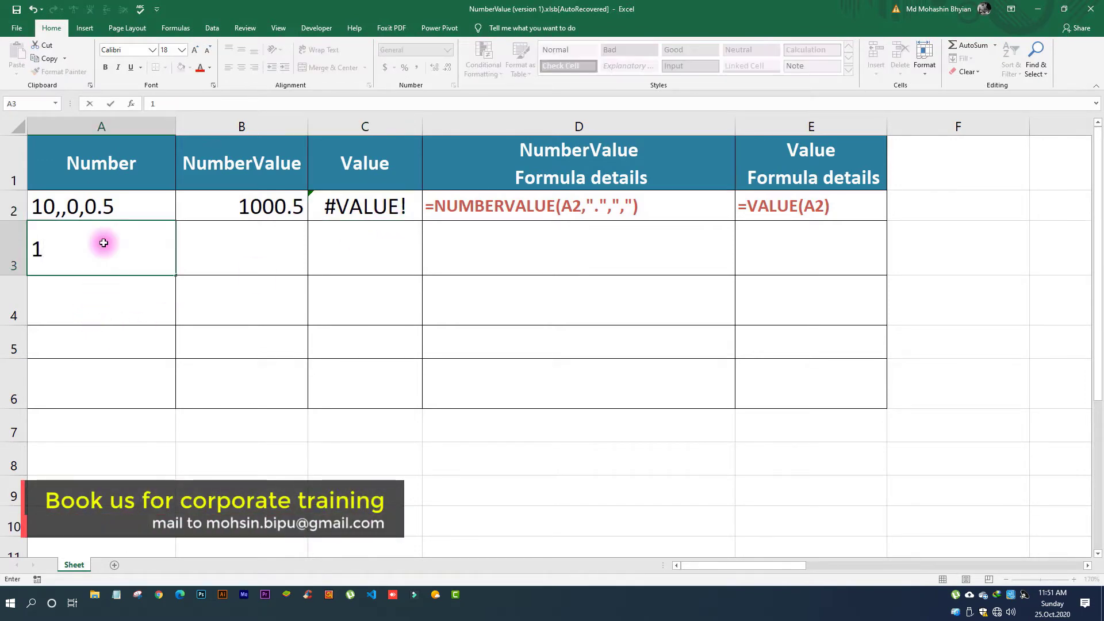
type("   2   3.")
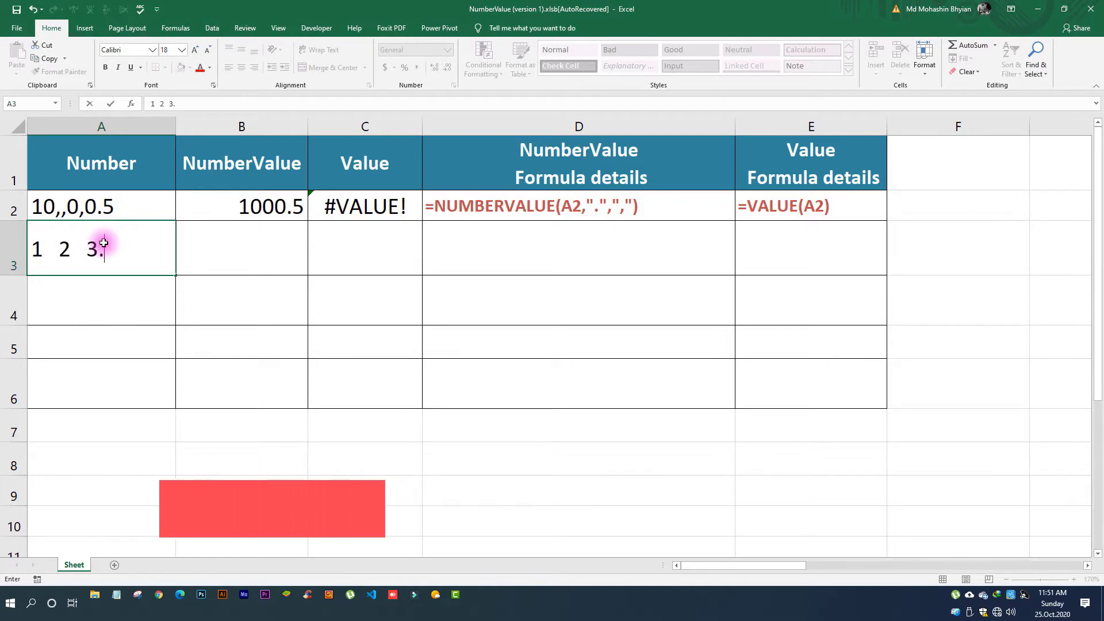
type("555")
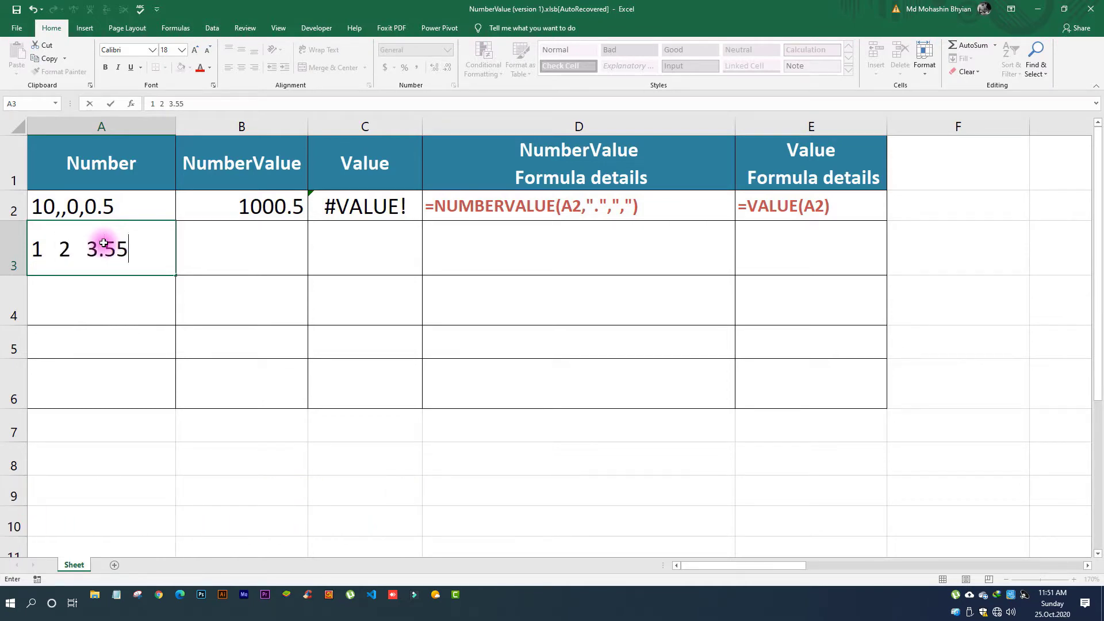
left_click(229, 296)
Fill the NUMBERVALUE formula from B2 down to B3 and the VALUE formula from C2 down to C3.
left_click(236, 244)
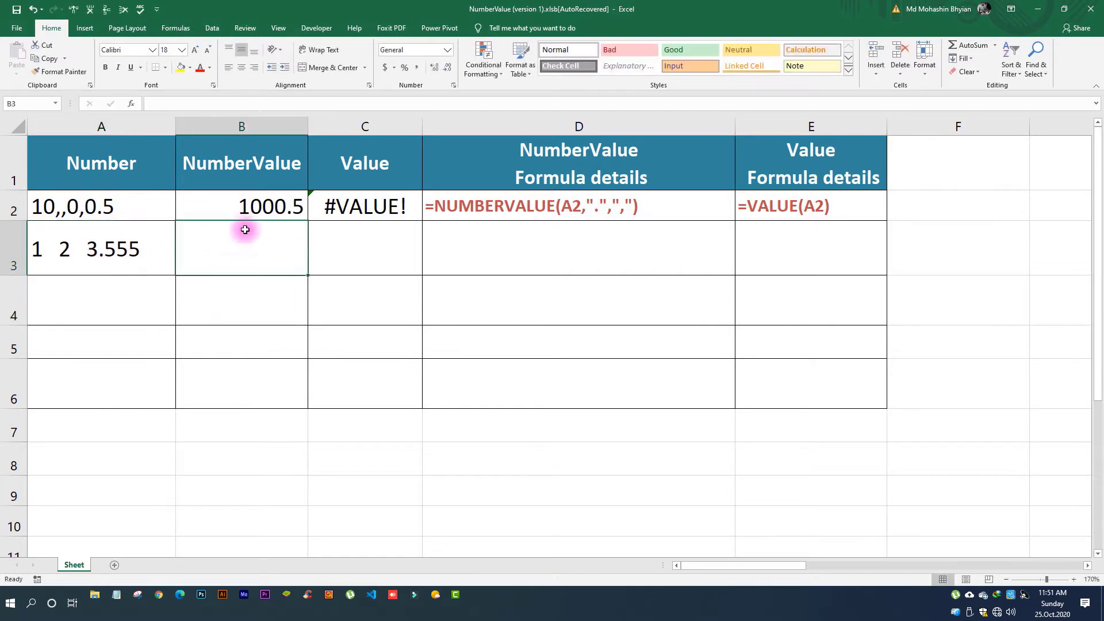
left_click(253, 207)
left_click_drag(310, 219, 283, 262)
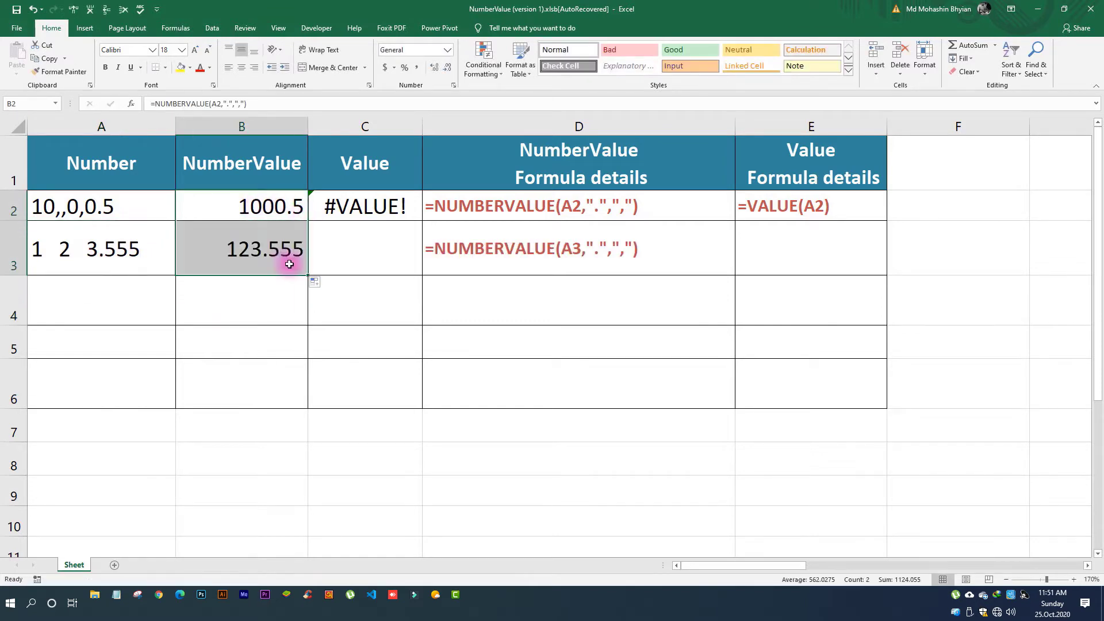
left_click(280, 262)
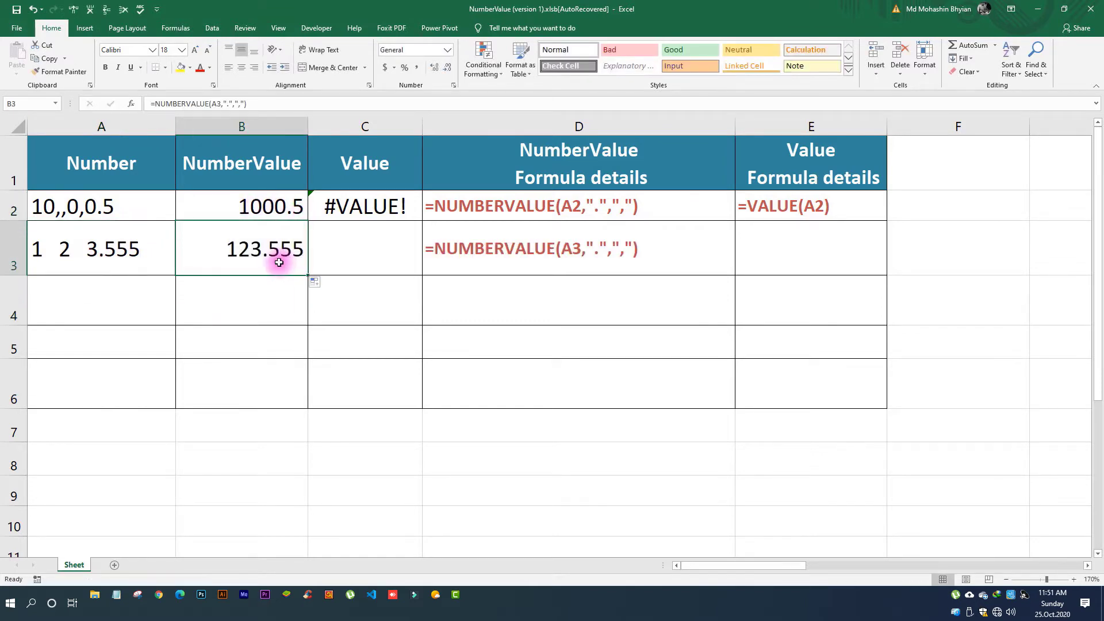
left_click(361, 214)
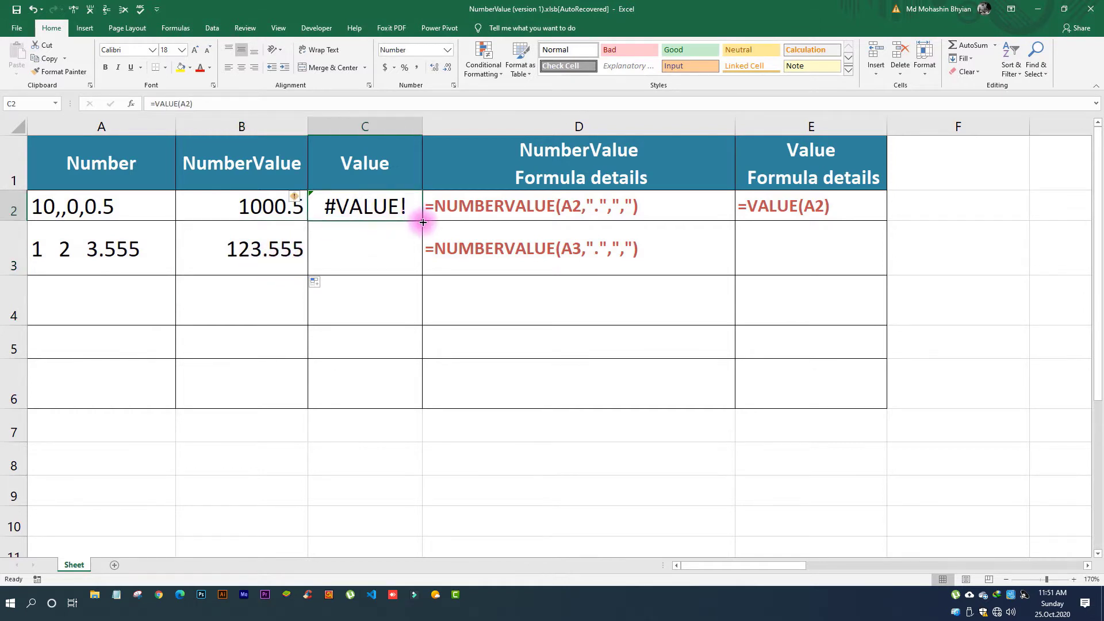
left_click_drag(423, 222, 412, 268)
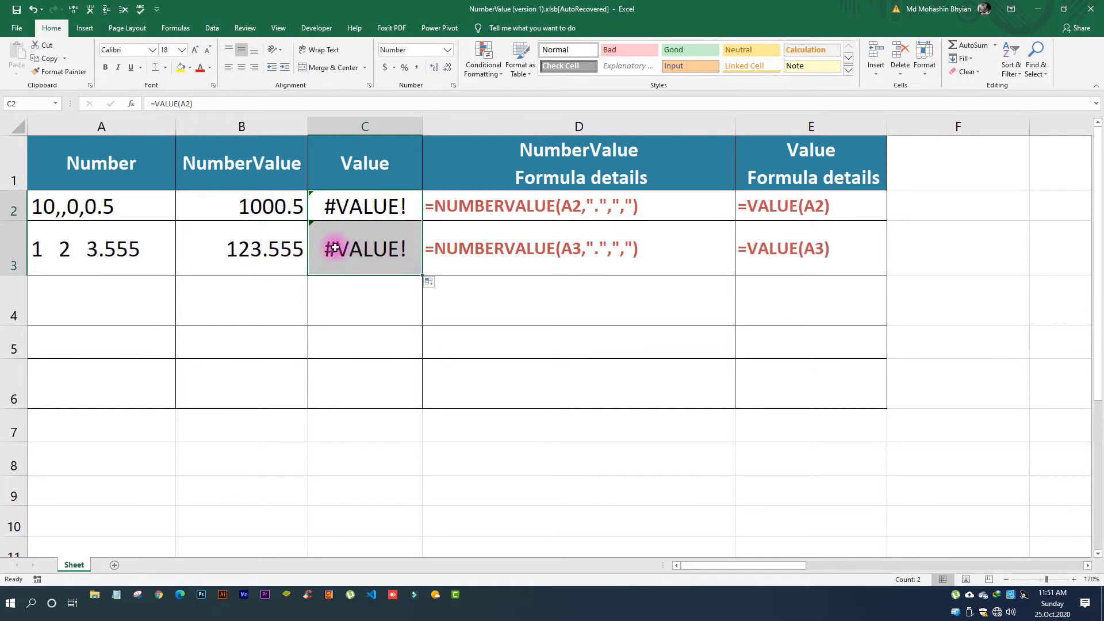
Enter a line break followed by 123.568 in cell A4 and check the blank first line inside the cell.
left_click(112, 309)
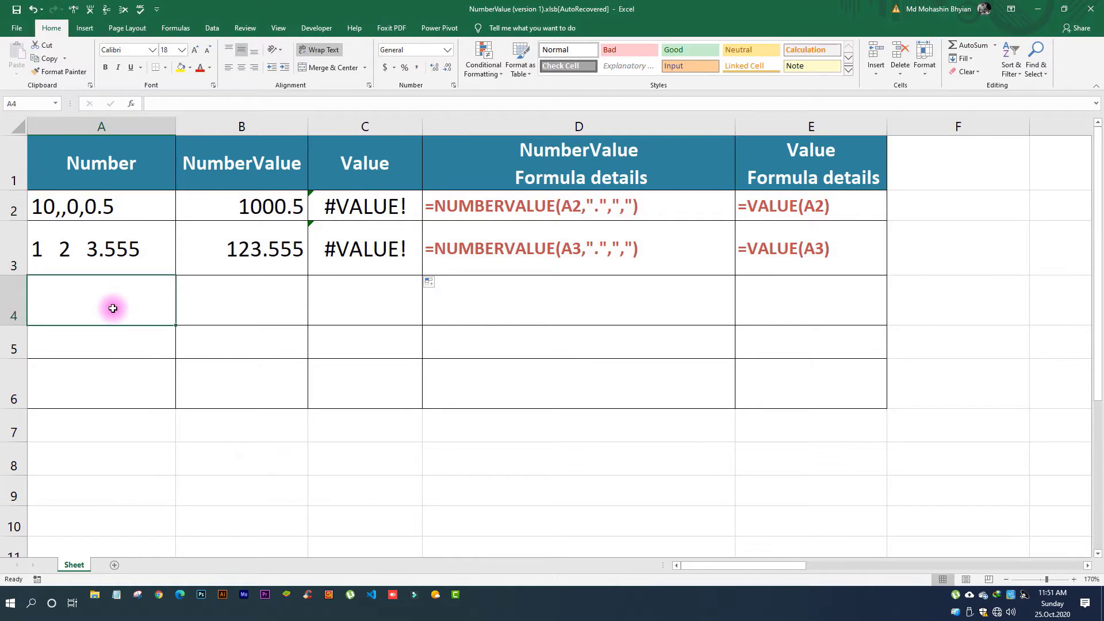
double_click(95, 291)
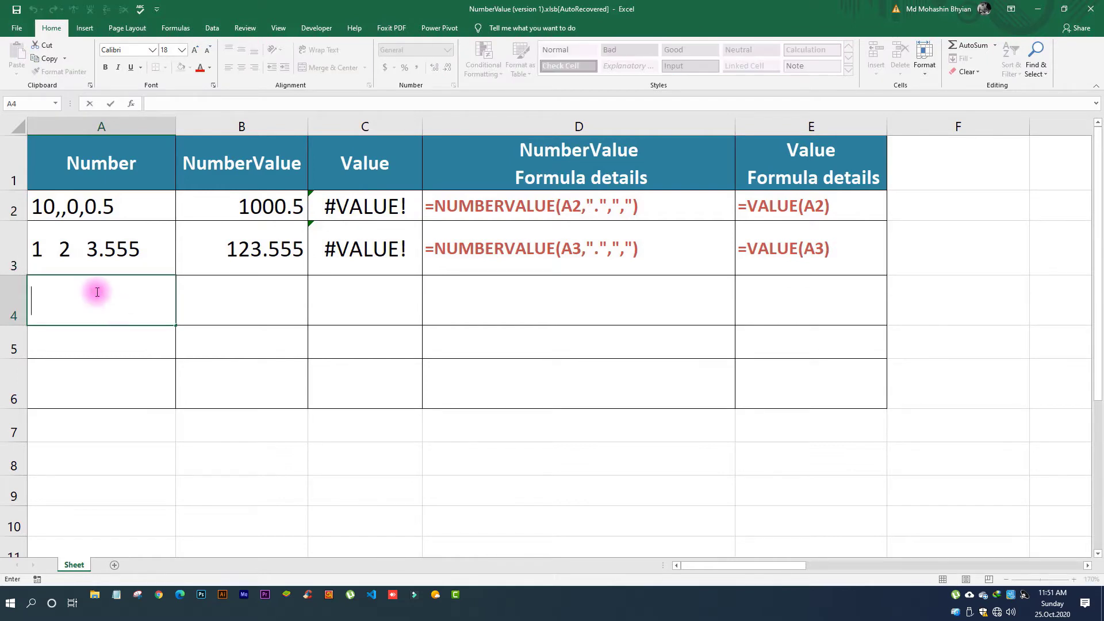
key("alt+Return")
type("123.")
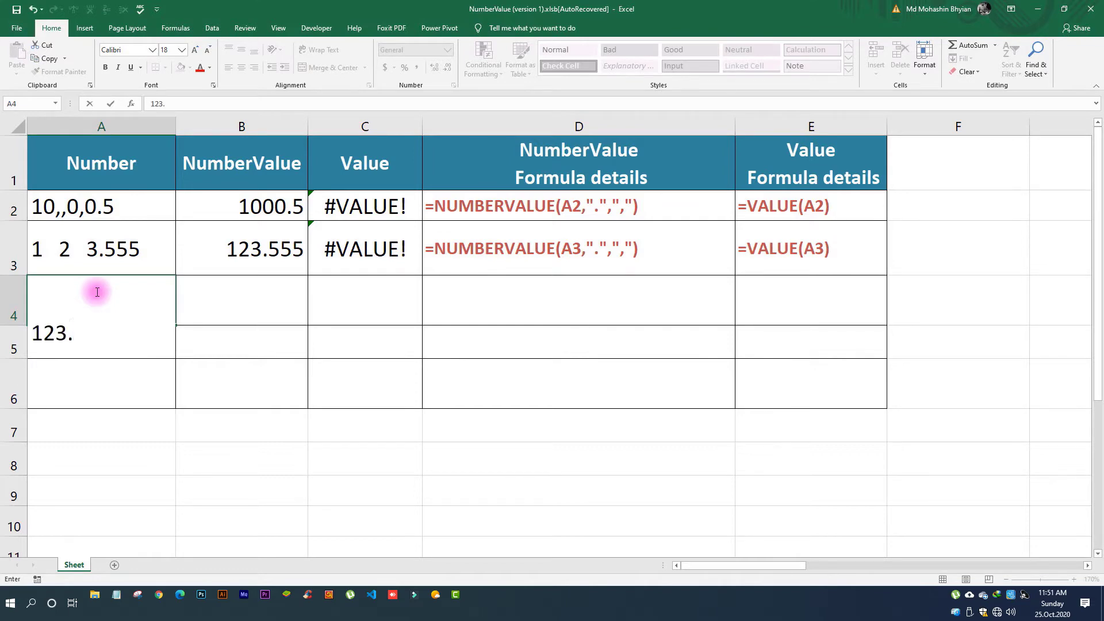
type("568")
key("Return")
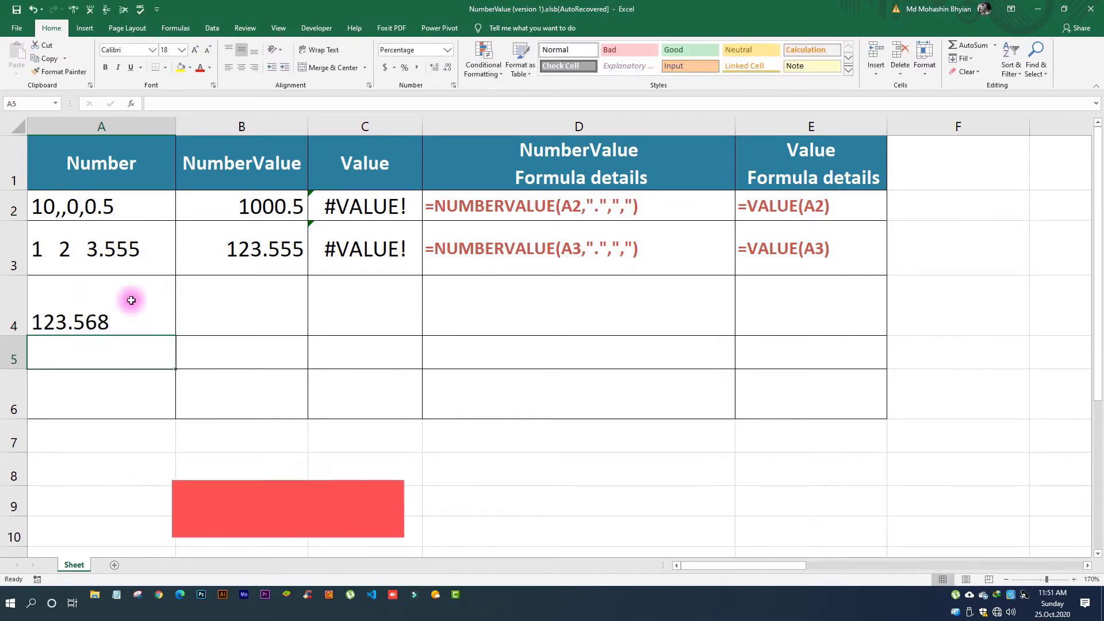
left_click(126, 314)
double_click(52, 303)
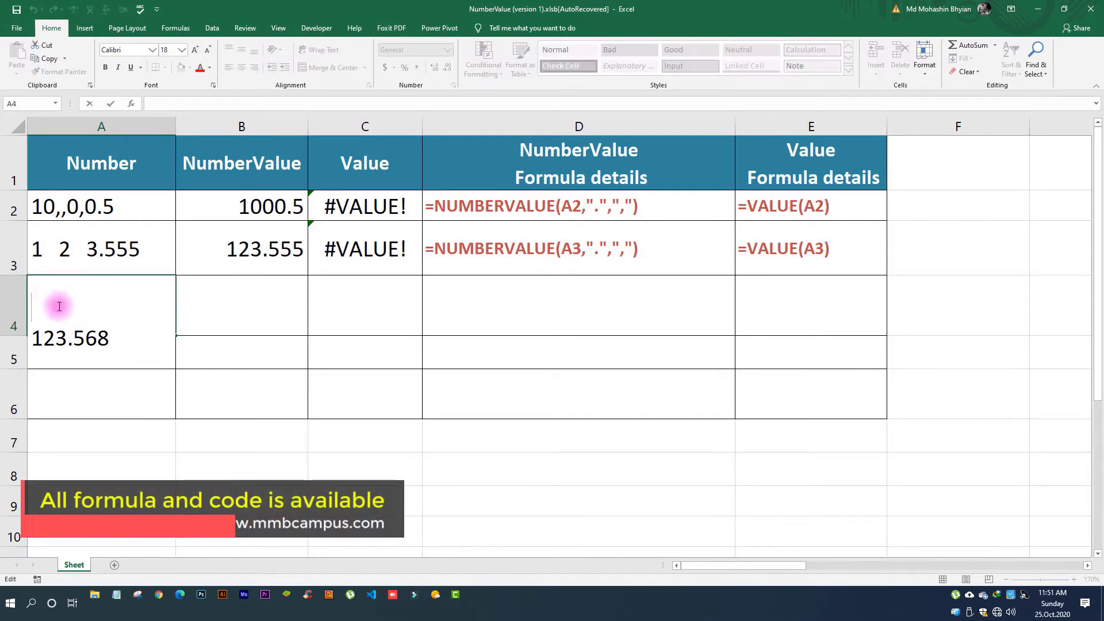
left_click(203, 347)
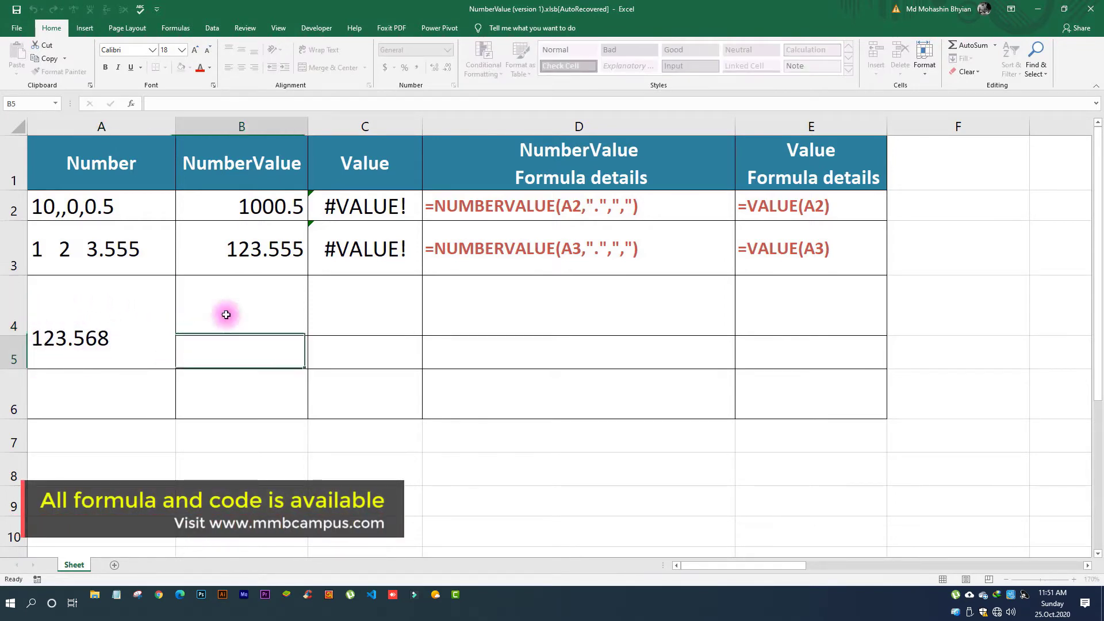
Fill the NUMBERVALUE formula from B3 down to B4 and the VALUE formula from C3 down to C4.
left_click(283, 250)
left_click_drag(309, 275, 311, 329)
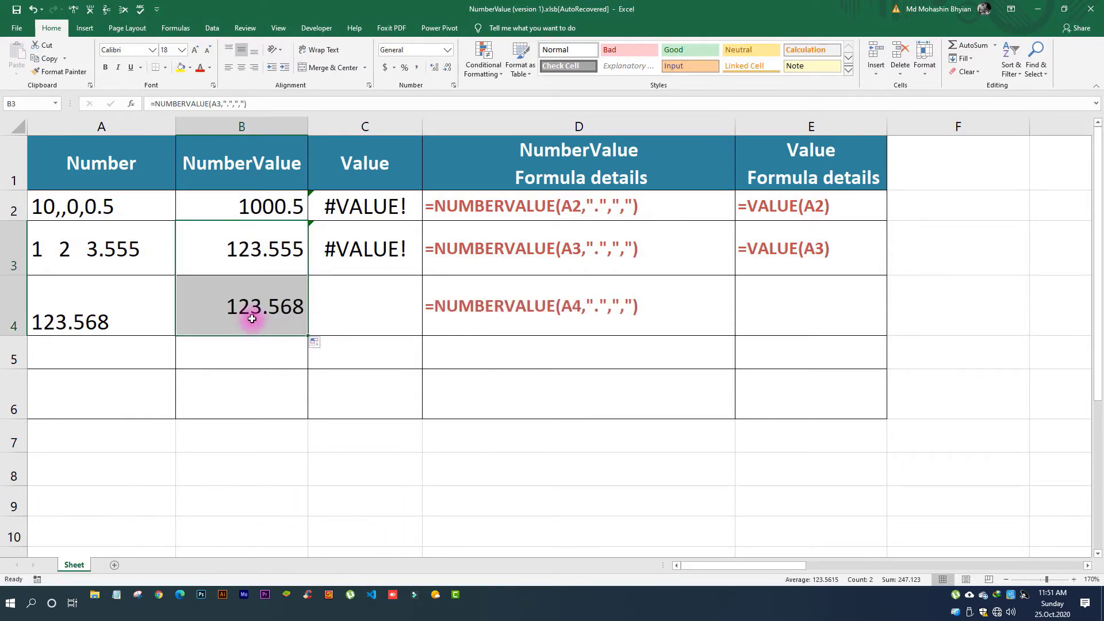
left_click(321, 249)
left_click_drag(422, 274, 423, 320)
left_click(377, 309)
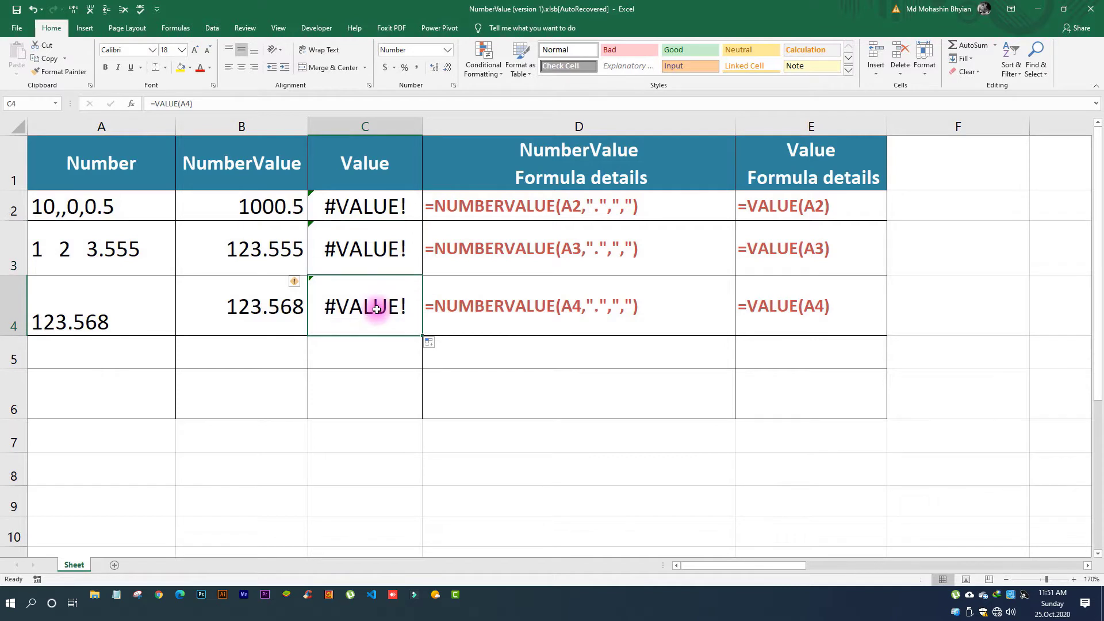
Enter 12t.66 in cell A5, removing the automatically added percent sign.
left_click(137, 359)
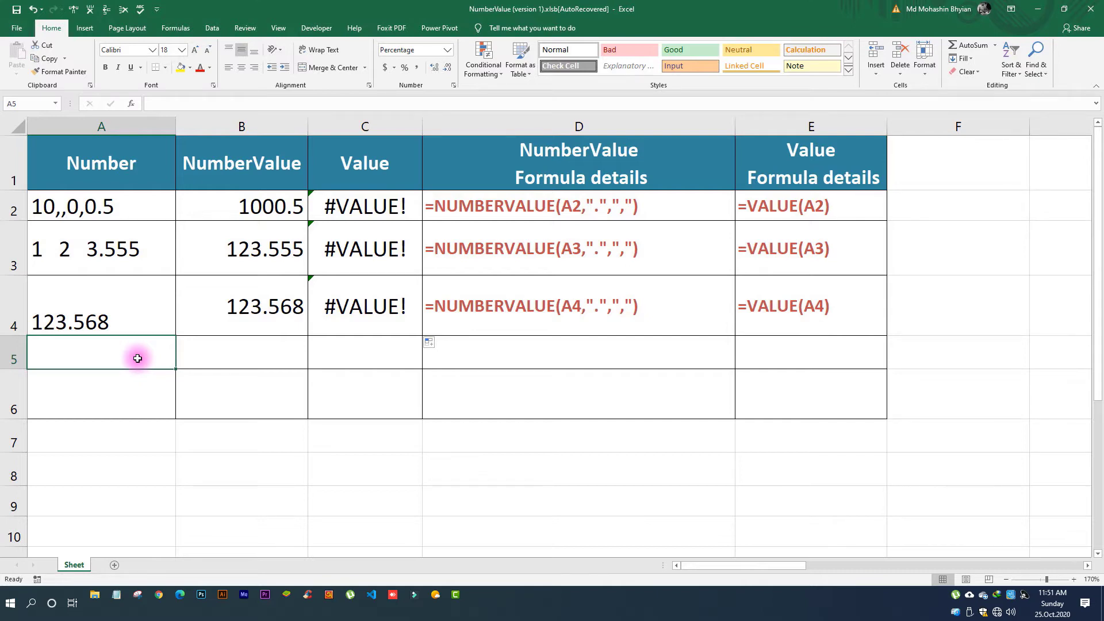
type("12")
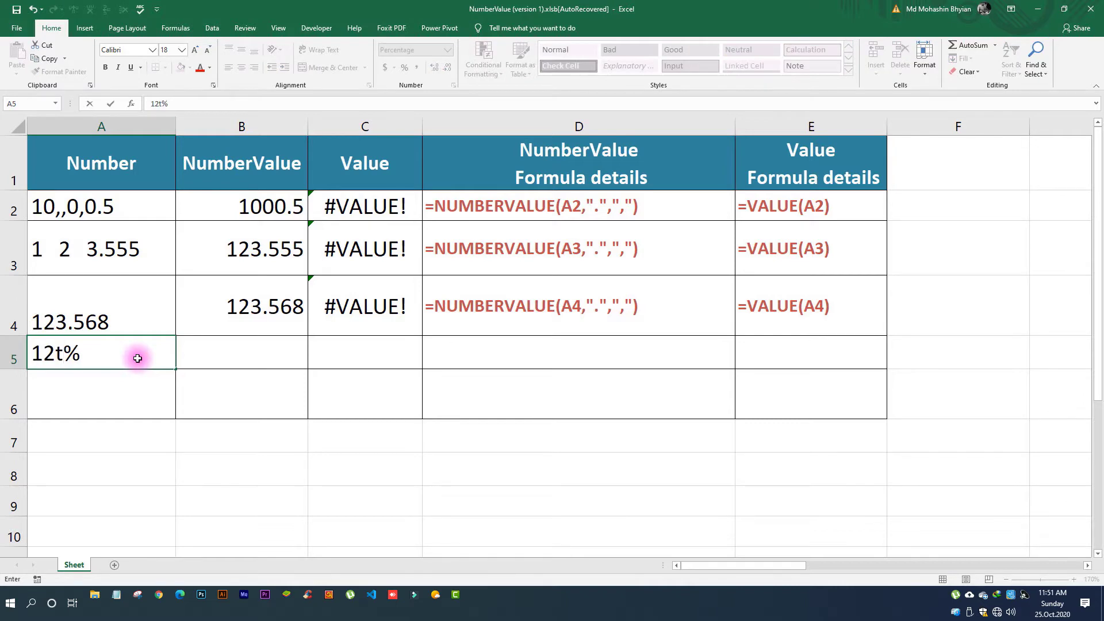
type("t.66")
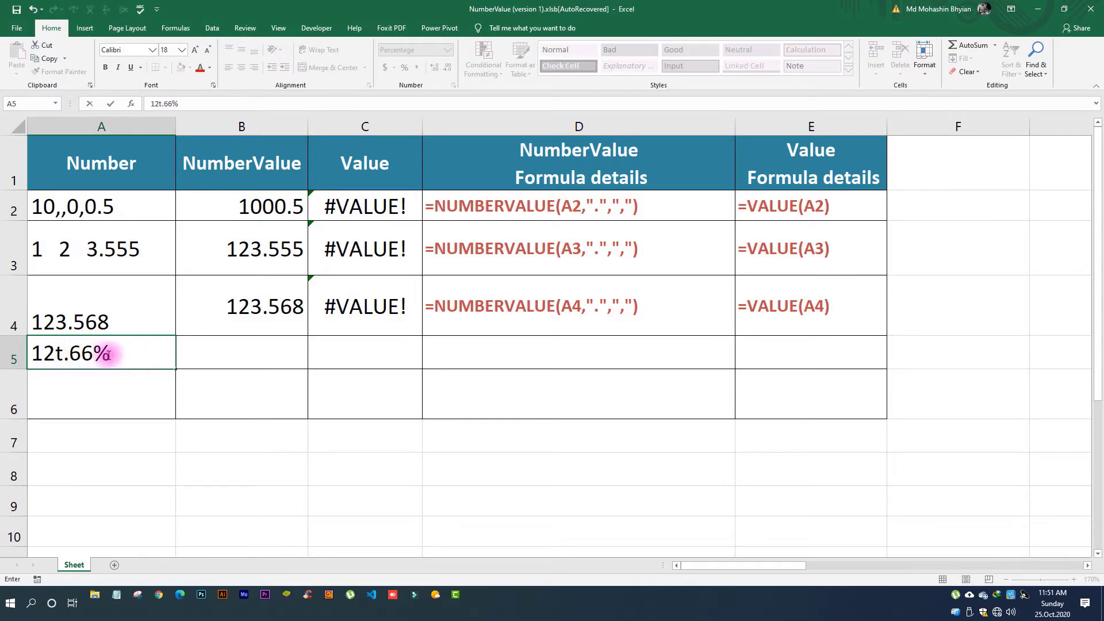
key("Delete")
key("Return")
Fill the NUMBERVALUE formula from B4 down to B5.
left_click(236, 336)
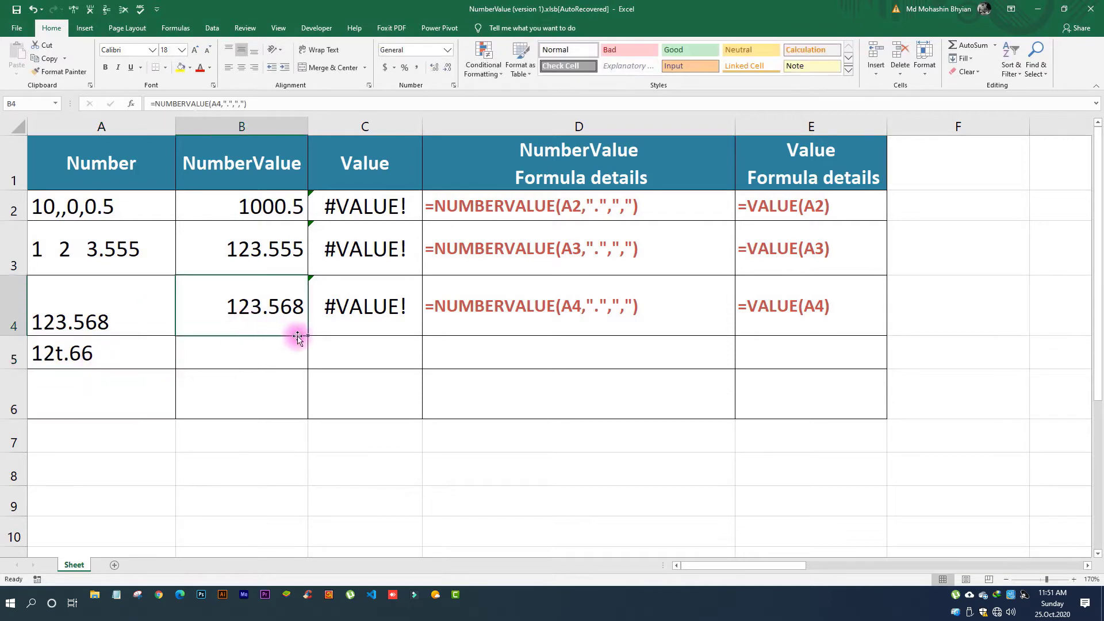
left_click_drag(306, 335, 309, 367)
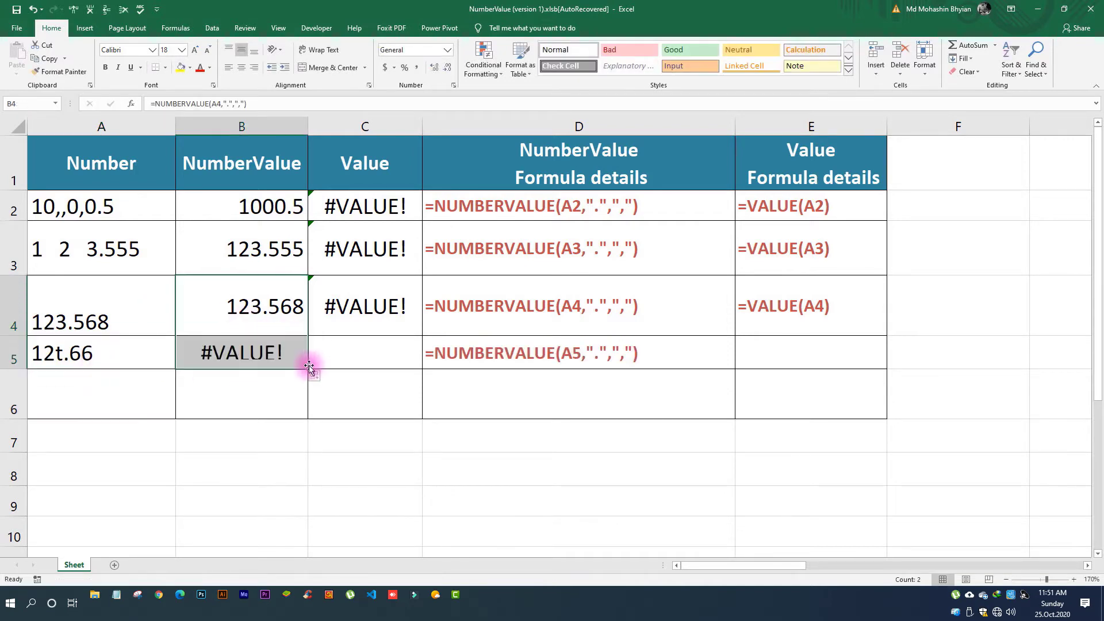
left_click(277, 352)
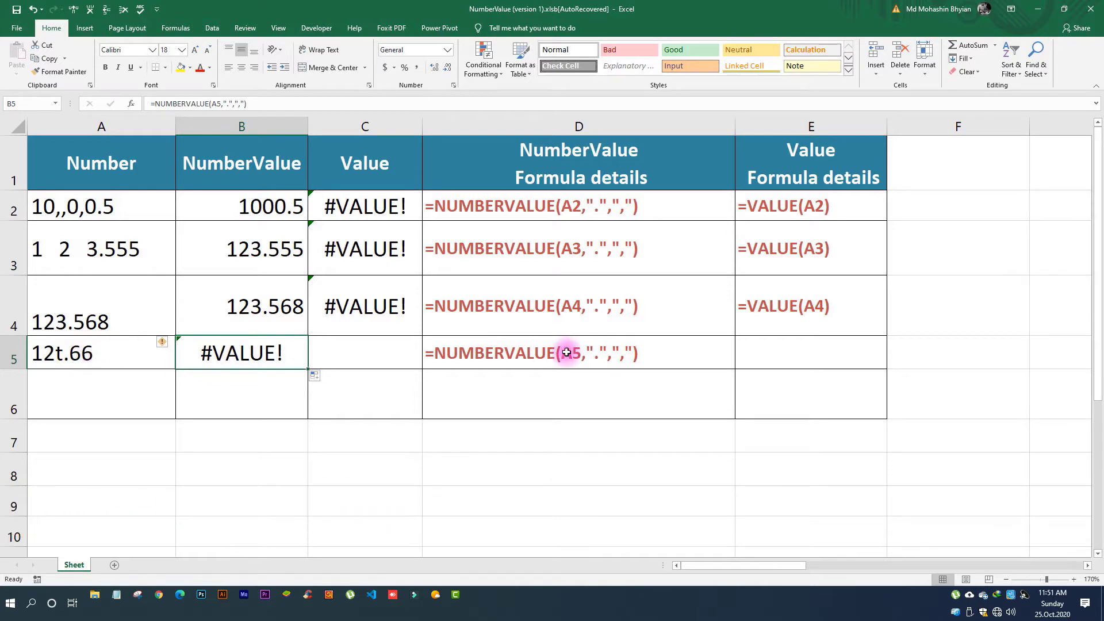
Fill the VALUE formula from C4 down to C5.
left_click(373, 310)
double_click(423, 335)
left_click(120, 400)
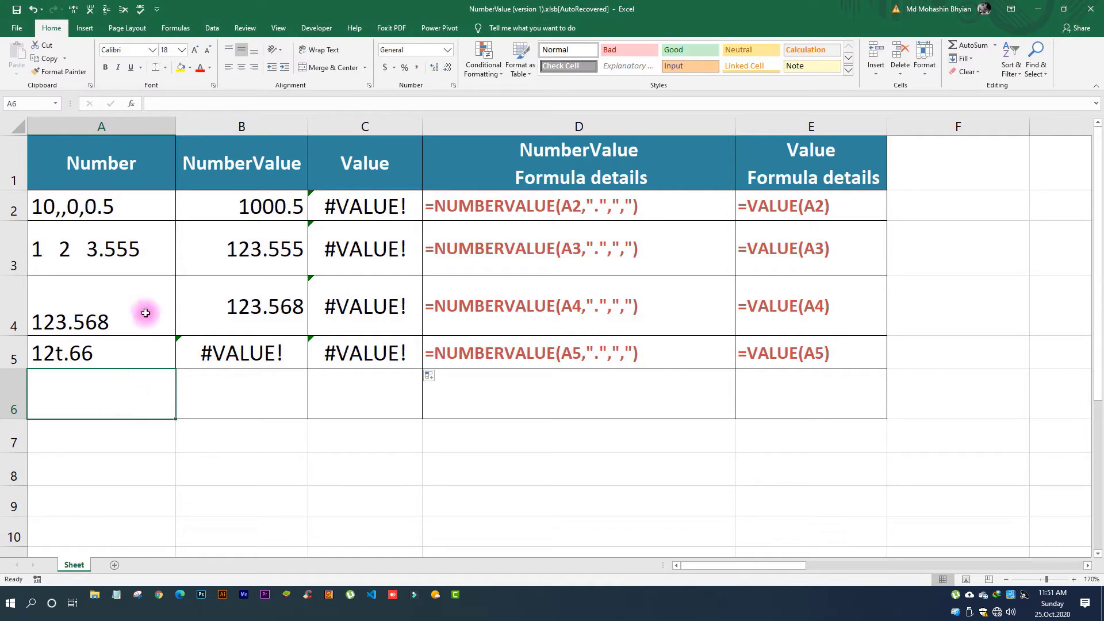
Copy the number text from A2 into A6 and replace its last comma with a period, making it 10,,0.0.5.
left_click(124, 210)
key("ctrl+c")
left_click(113, 393)
key("ctrl+v")
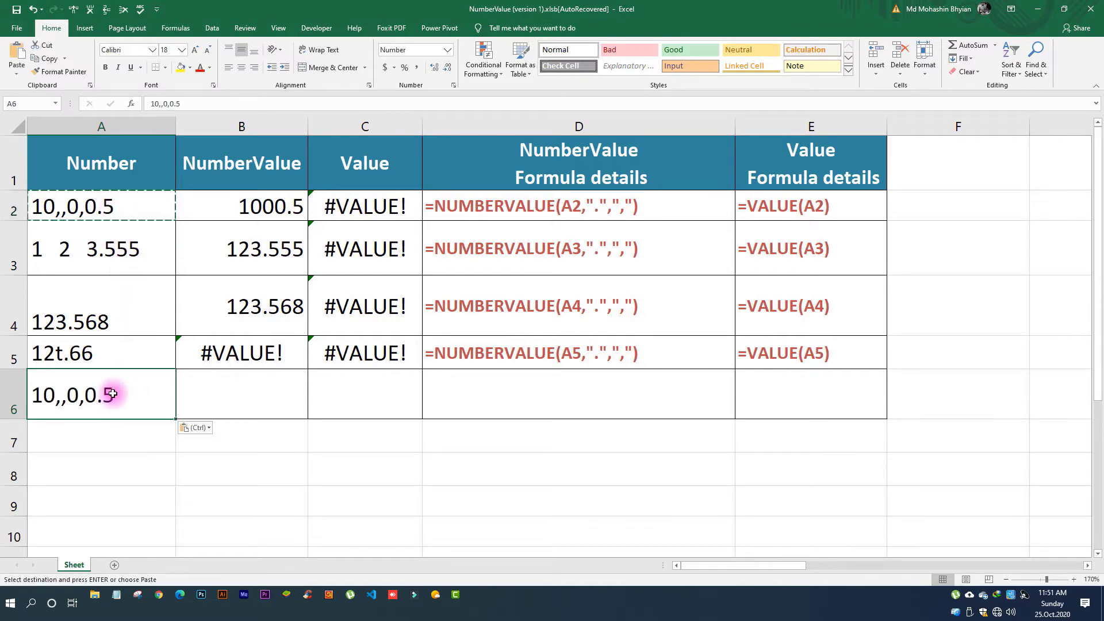
double_click(85, 397)
key("BackSpace")
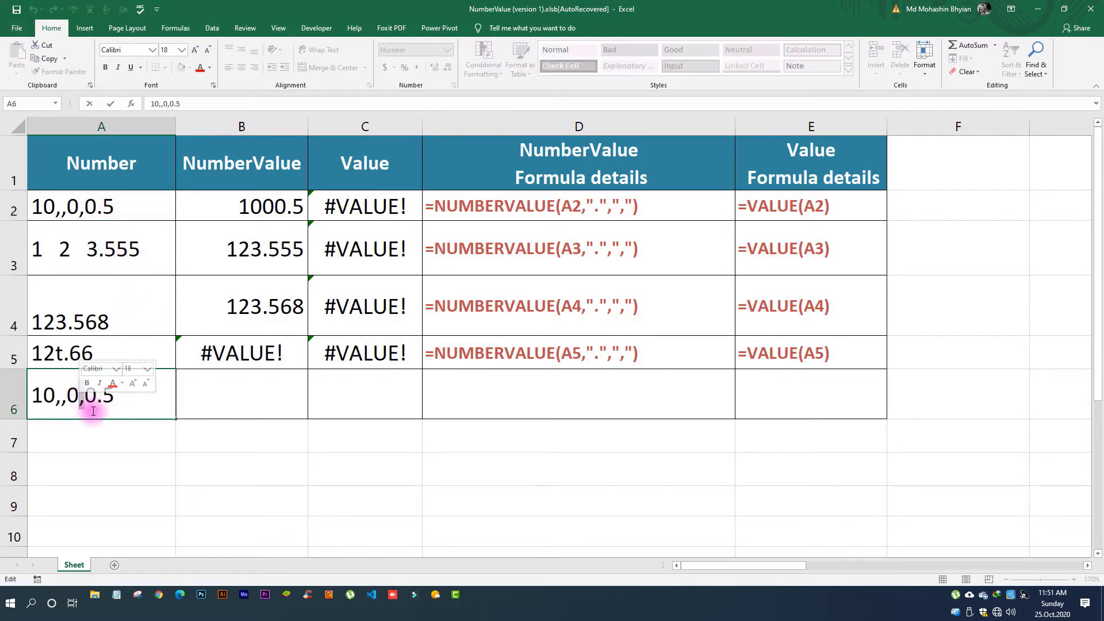
type(".")
key("Return")
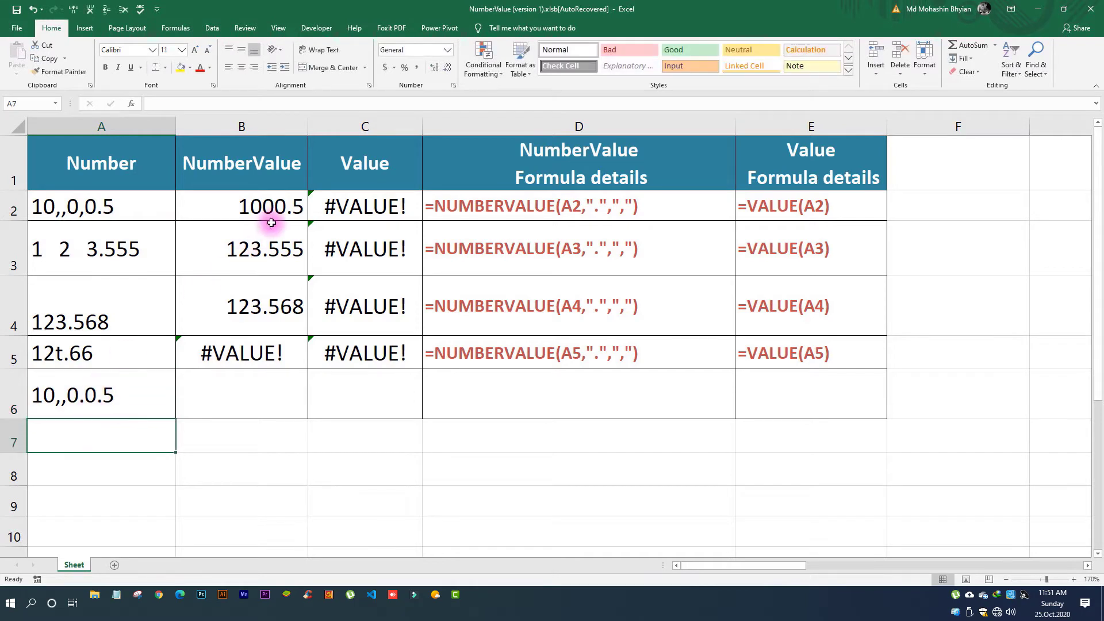
Fill the NUMBERVALUE formula from B5 down to B6 and inspect the formula in B6.
left_click(284, 353)
left_click_drag(307, 370, 308, 411)
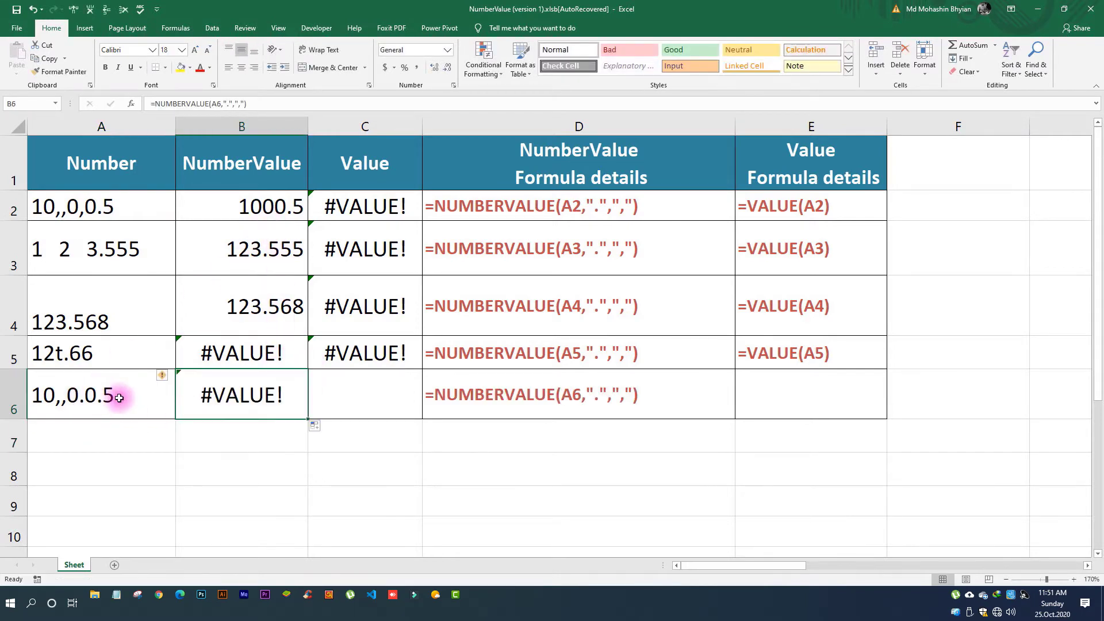
double_click(267, 394)
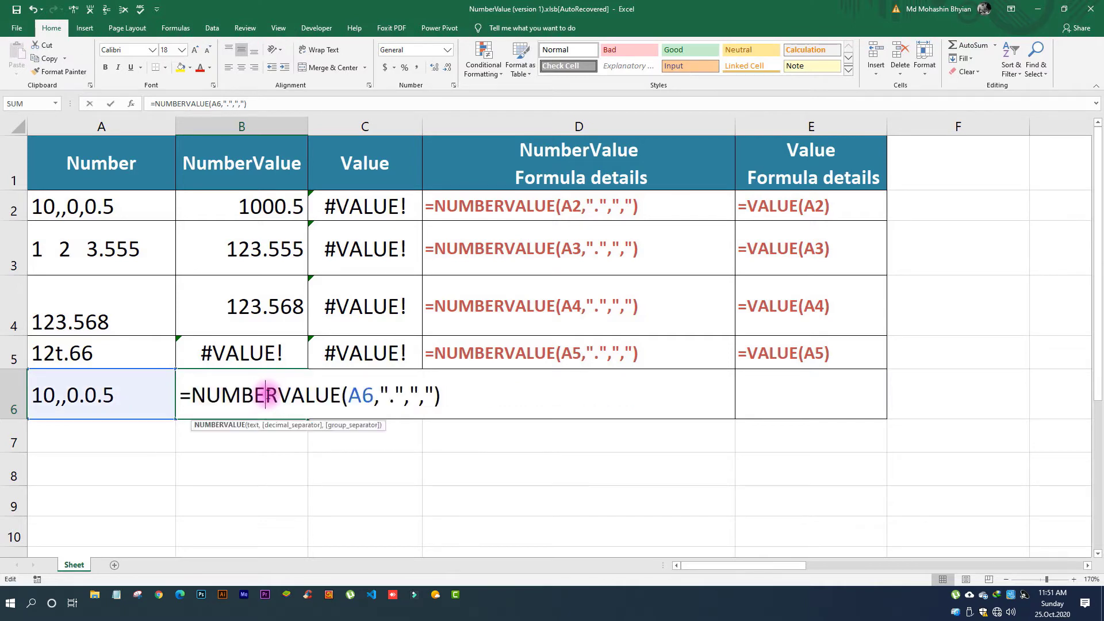
key("Return")
key("Return")
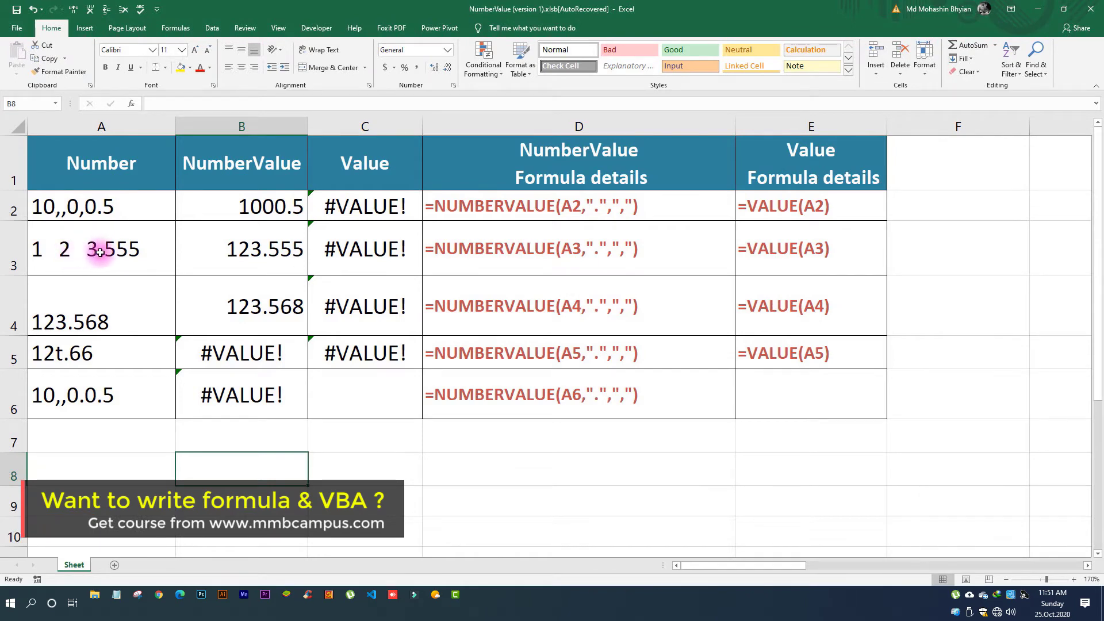
Insert leading spaces before the number text in A3.
double_click(36, 257)
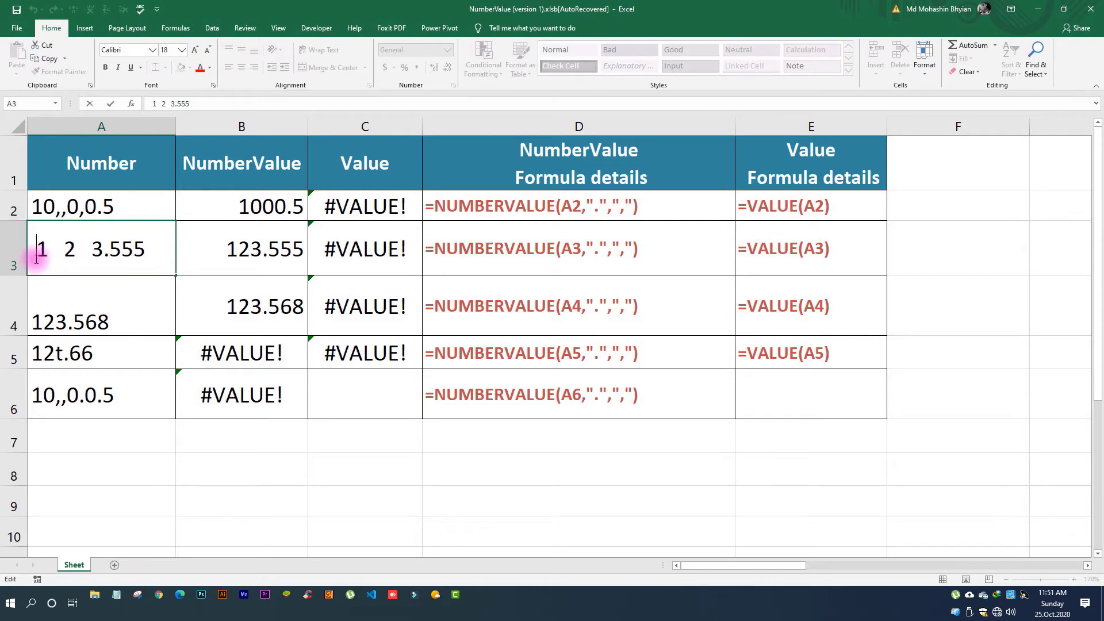
key("Return")
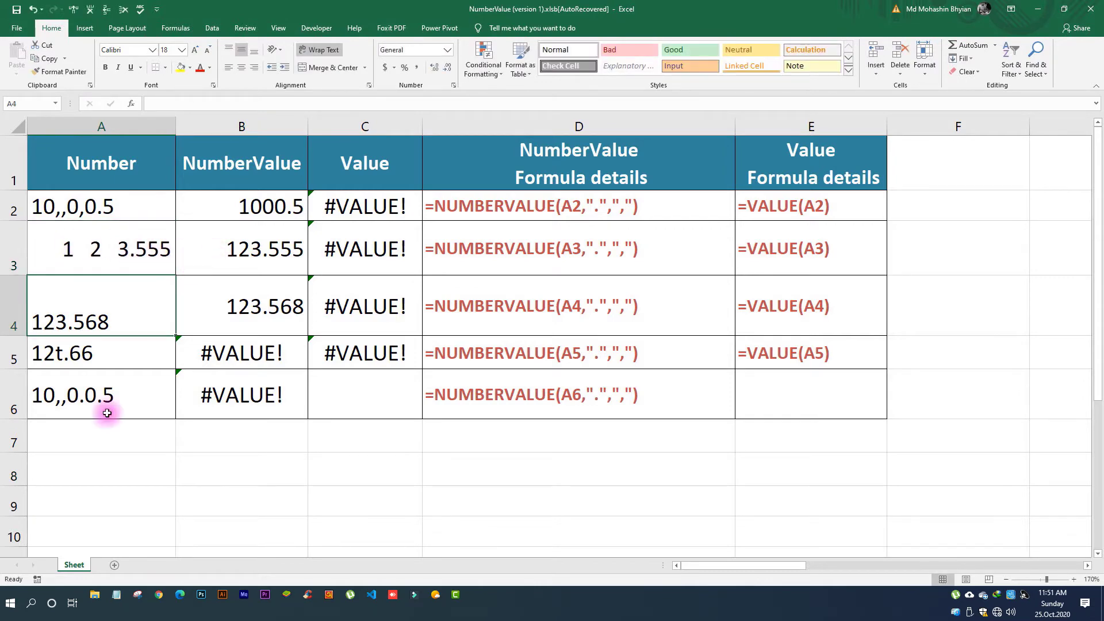
Copy row 6 of the table, A6:E6, into row 7.
left_click_drag(107, 402, 777, 382)
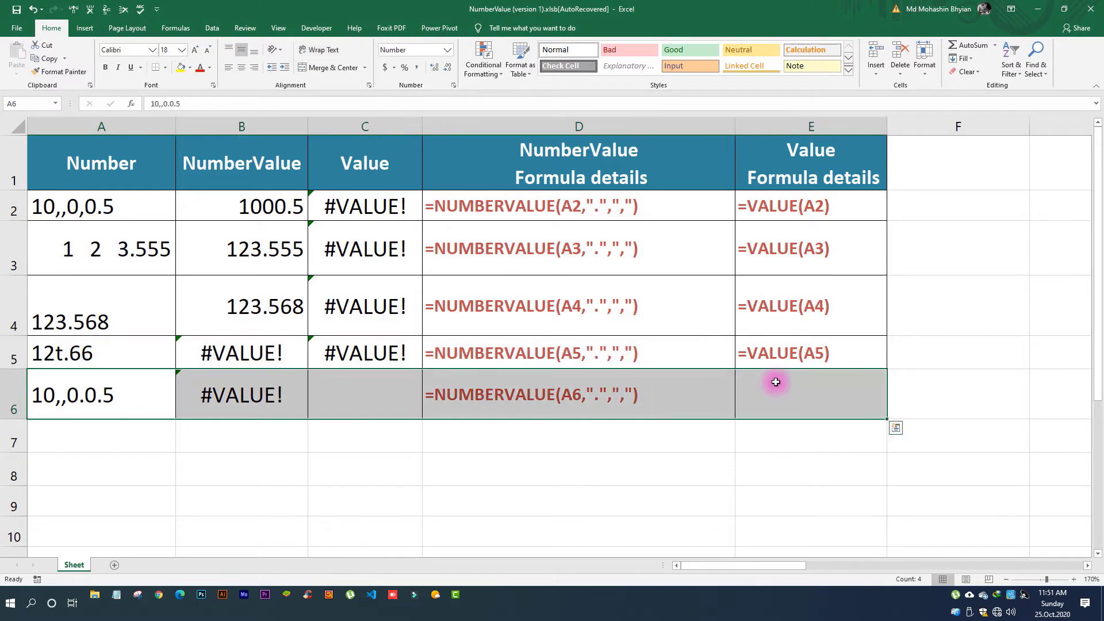
key("ctrl+c")
left_click(143, 438)
key("ctrl+v")
Change the number text in A7 to 10,,0.05% and check the NUMBERVALUE result in B7.
double_click(128, 435)
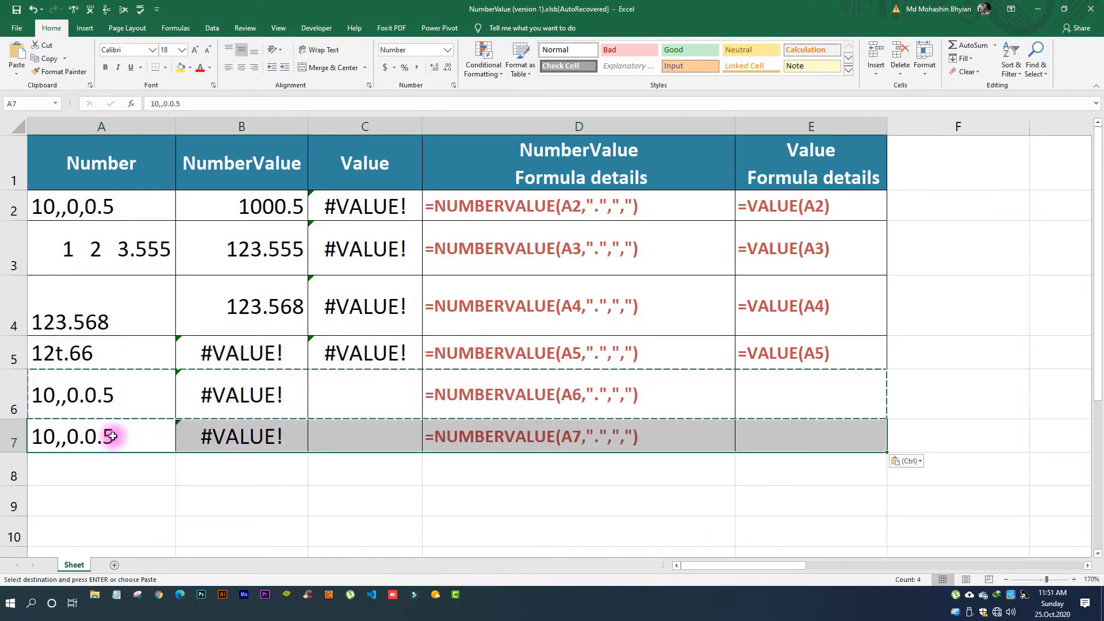
left_click_drag(128, 434, 63, 440)
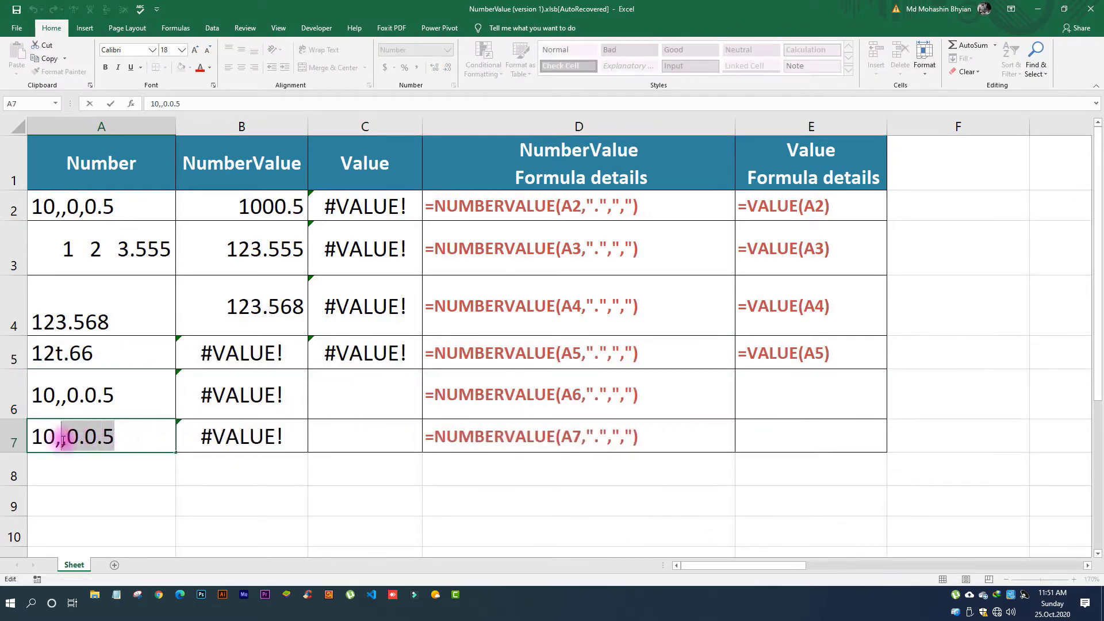
left_click(135, 432)
left_click(105, 437)
key("BackSpace")
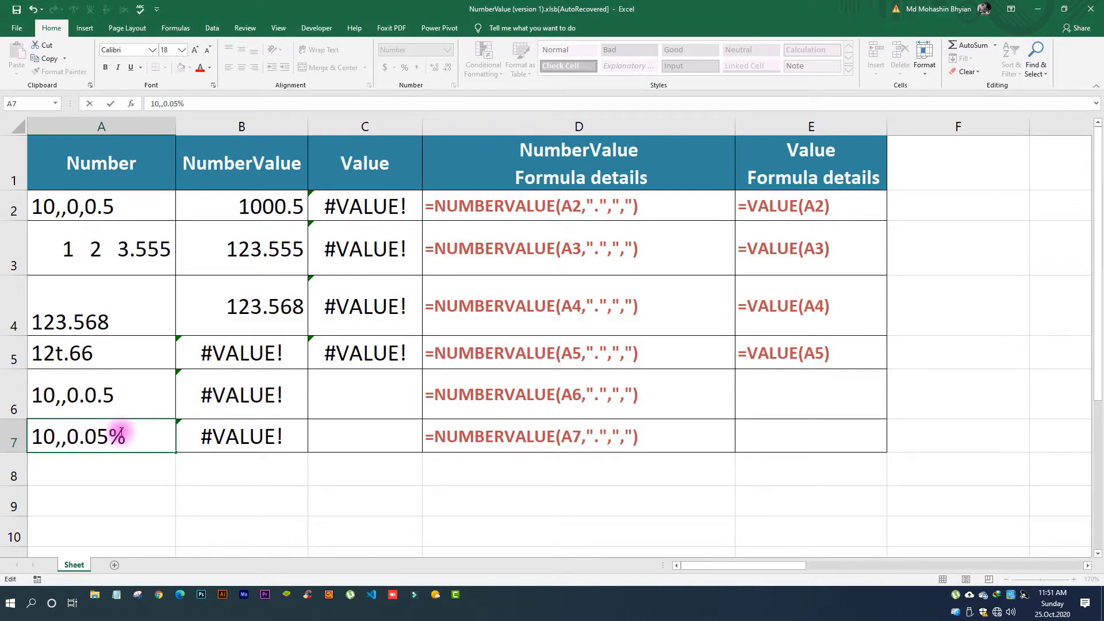
key("Return")
left_click(253, 434)
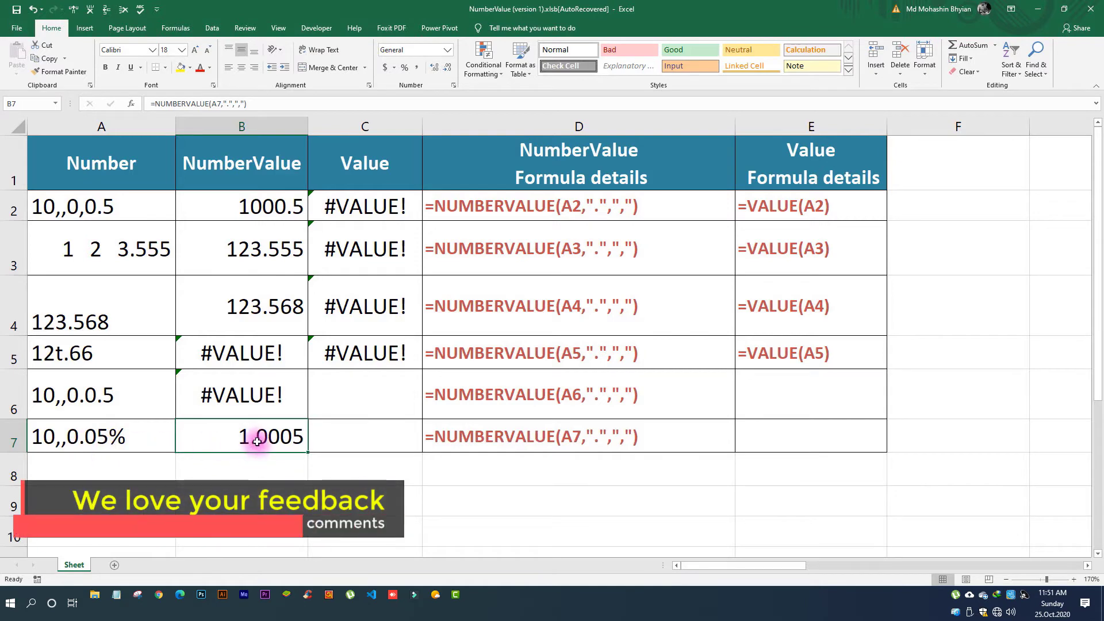
Copy table row 7 into row 8 and add a second percent sign in A8, making it 10,,0.05%%.
double_click(151, 437)
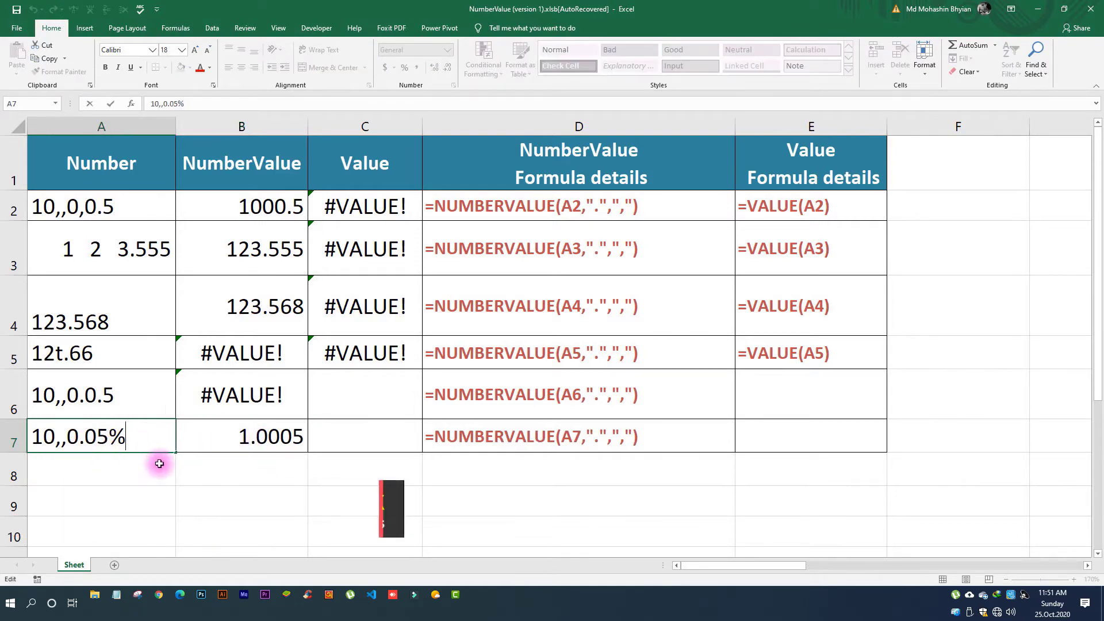
left_click_drag(140, 443, 707, 444)
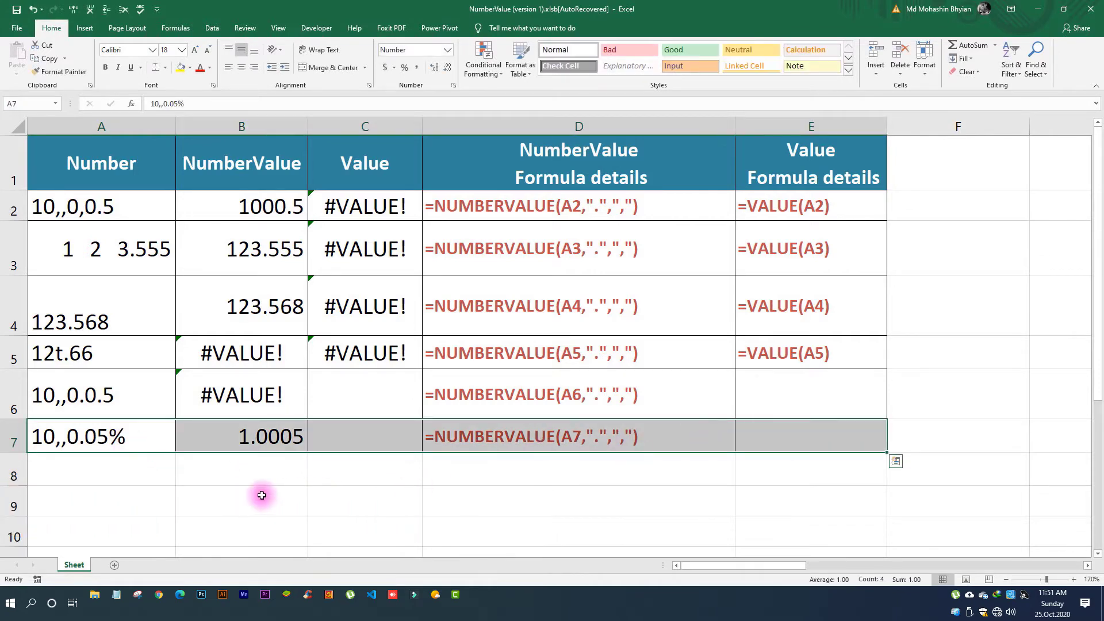
key("ctrl+c")
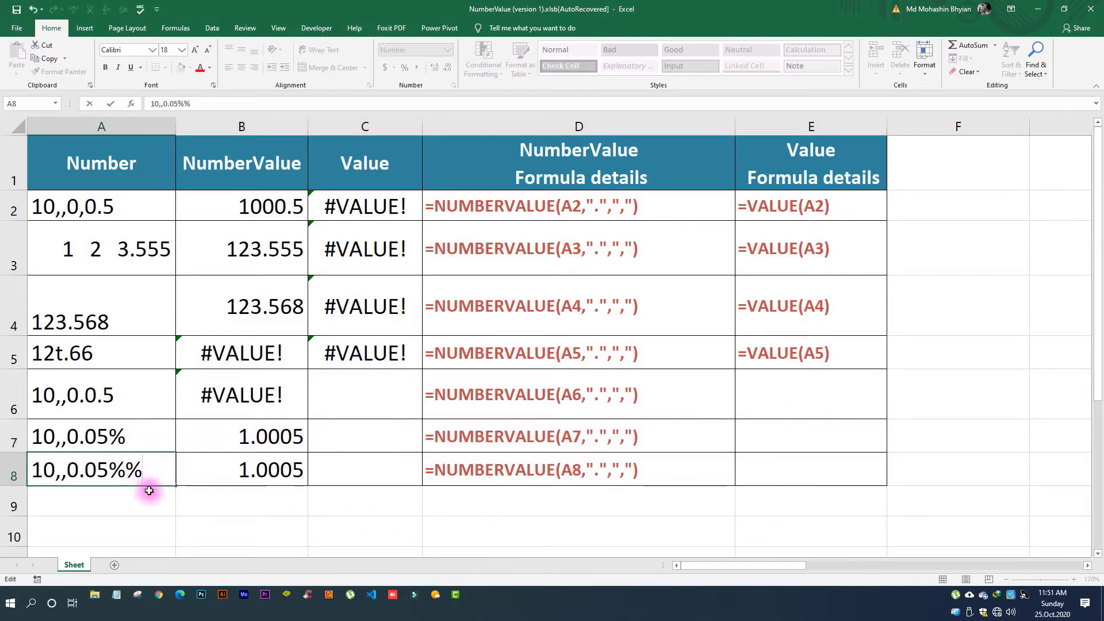
key("Return")
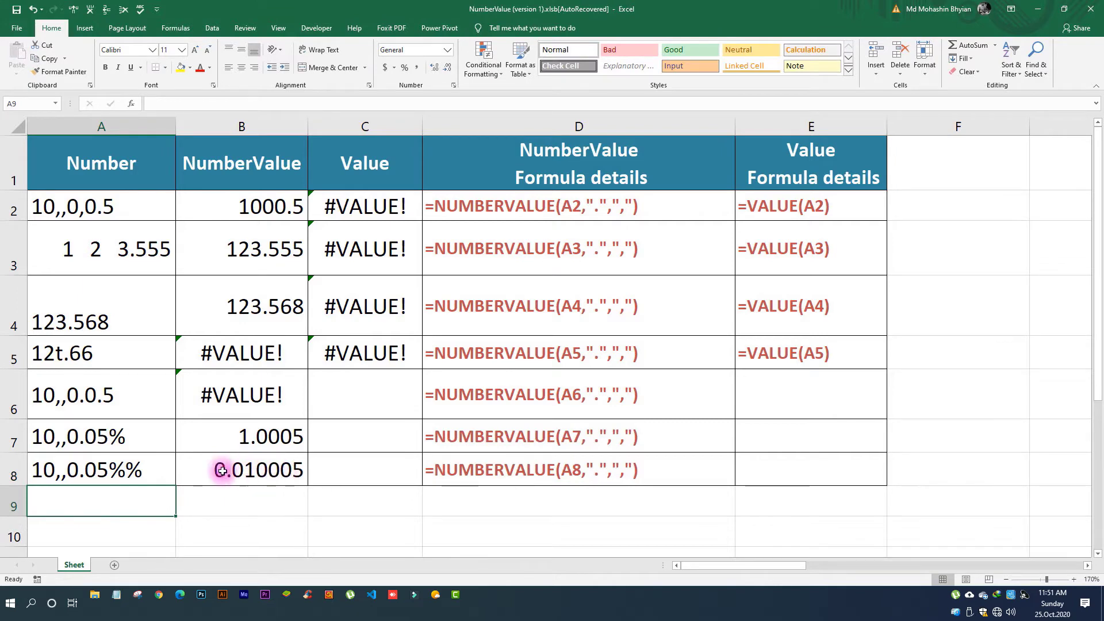
Remove the percent sign from A7 to compare the NUMBERVALUE result, and restore the text as 10,,0.05%.
double_click(115, 437)
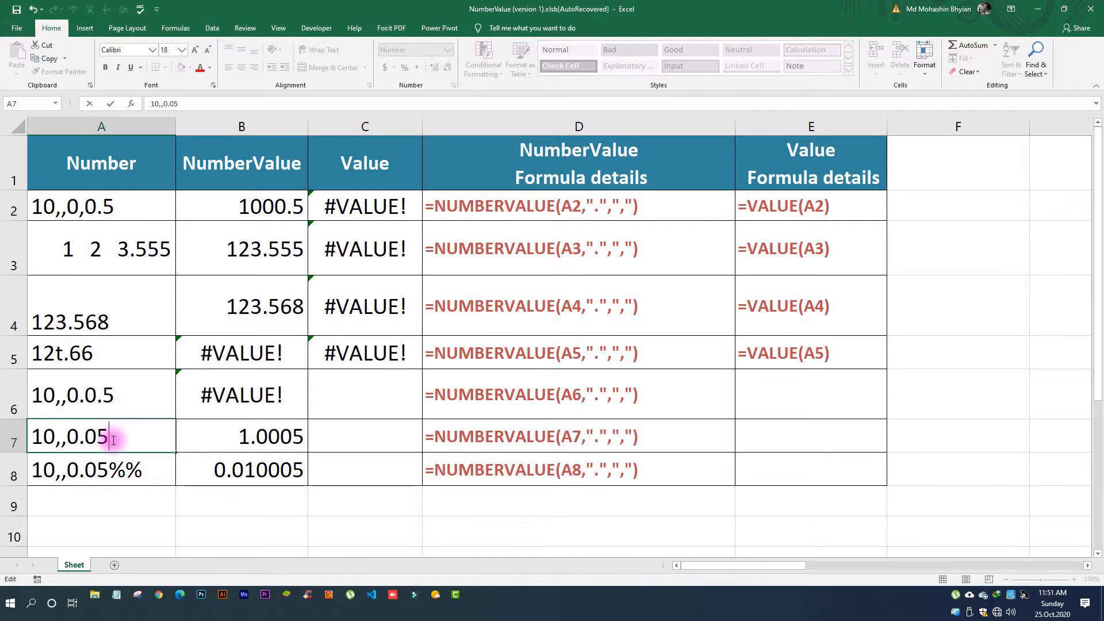
key("Return")
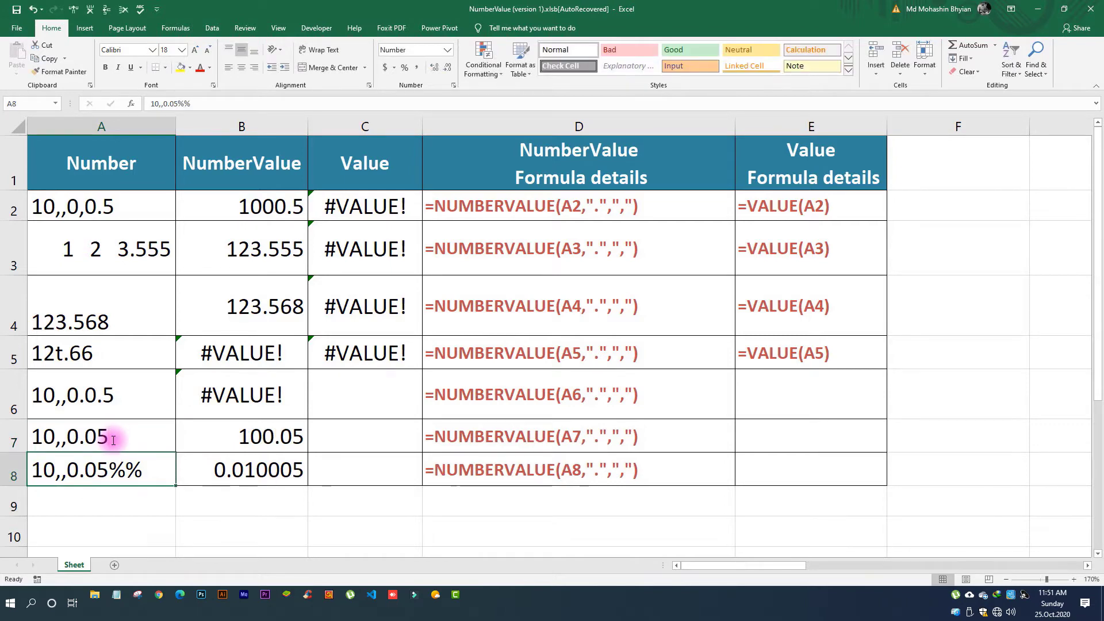
double_click(130, 438)
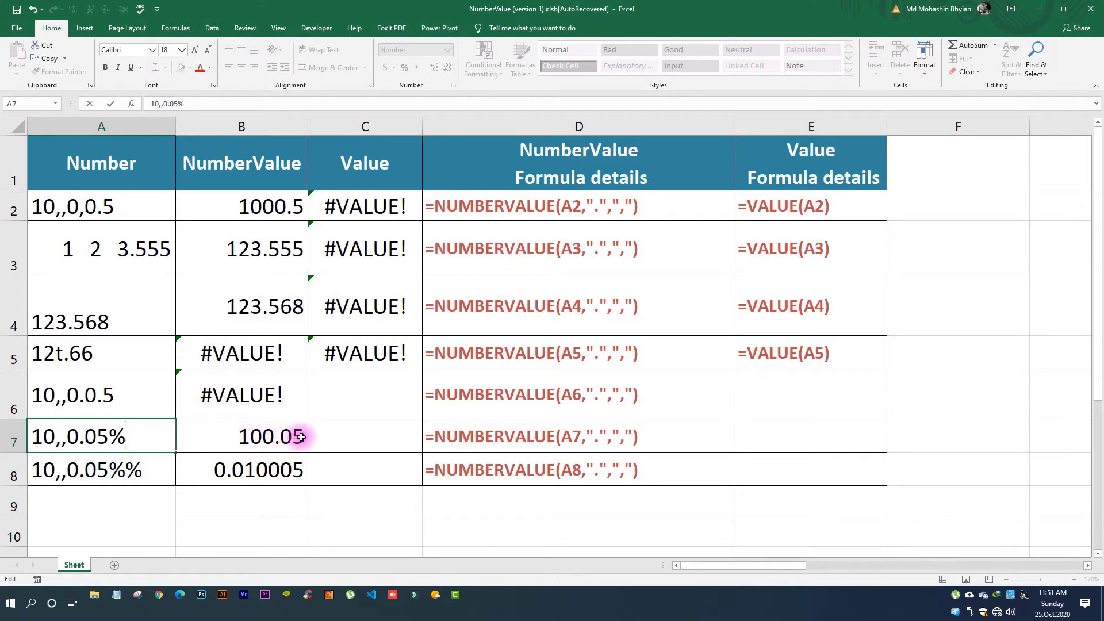
key("Return")
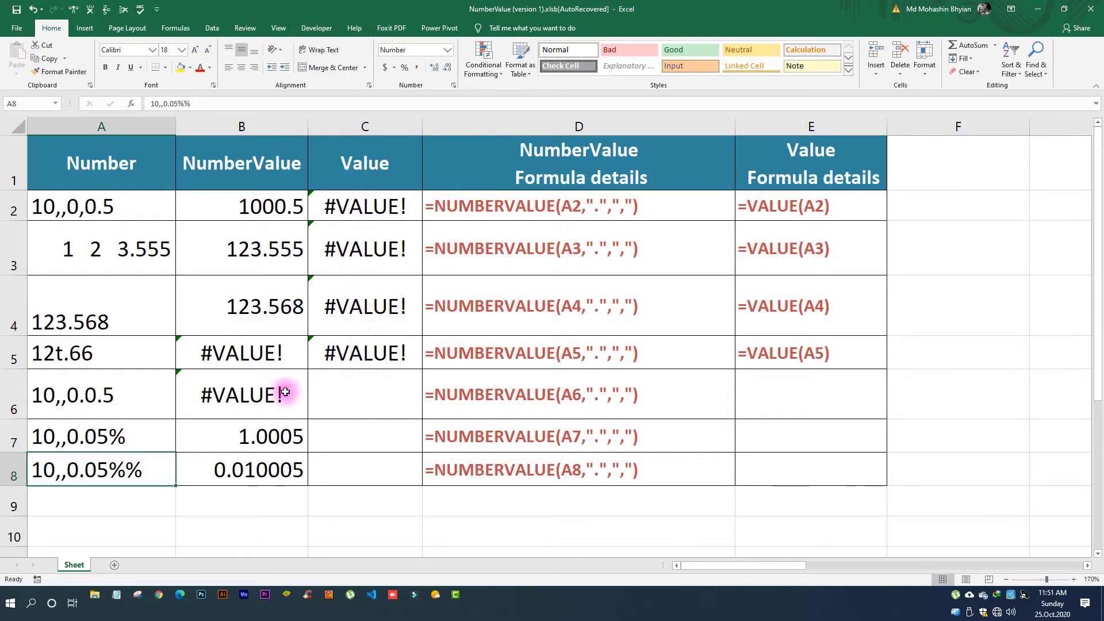
Fill the VALUE formula from C5 down through C9.
left_click(354, 353)
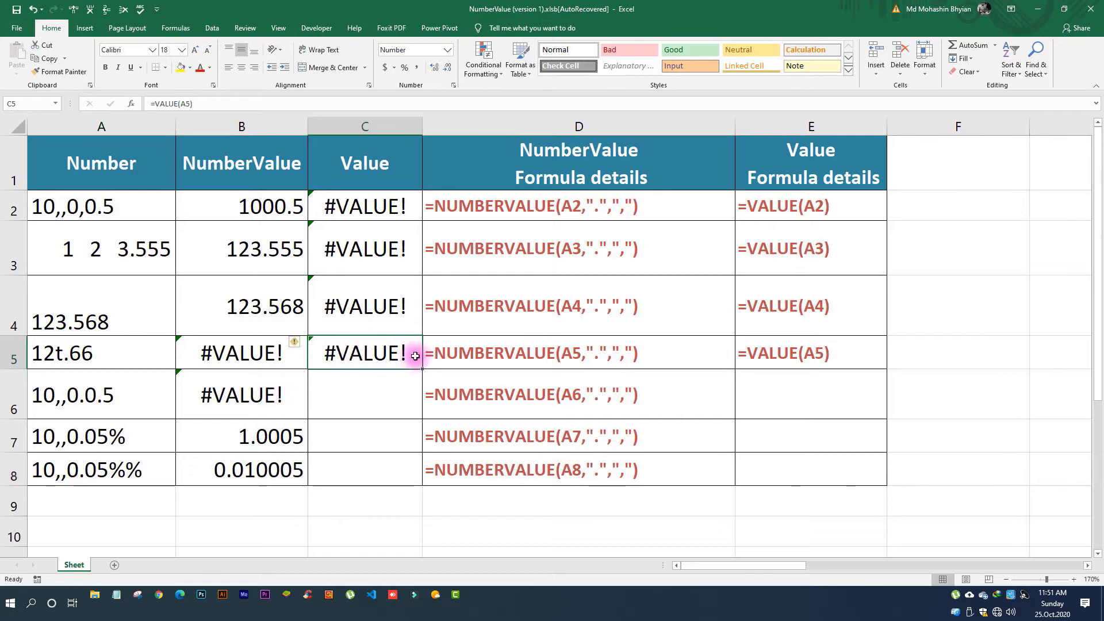
left_click_drag(423, 368, 424, 503)
Enter 12365 as text in A9 with a leading apostrophe and fill the NUMBERVALUE formula from B8 down to B9.
left_click(102, 504)
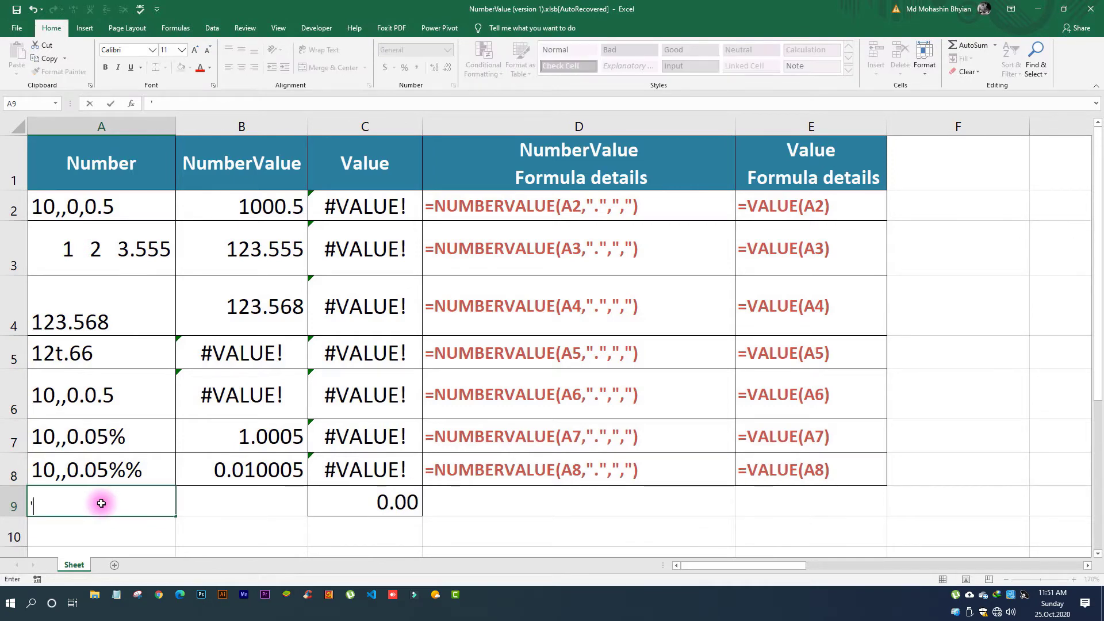
type("'12365")
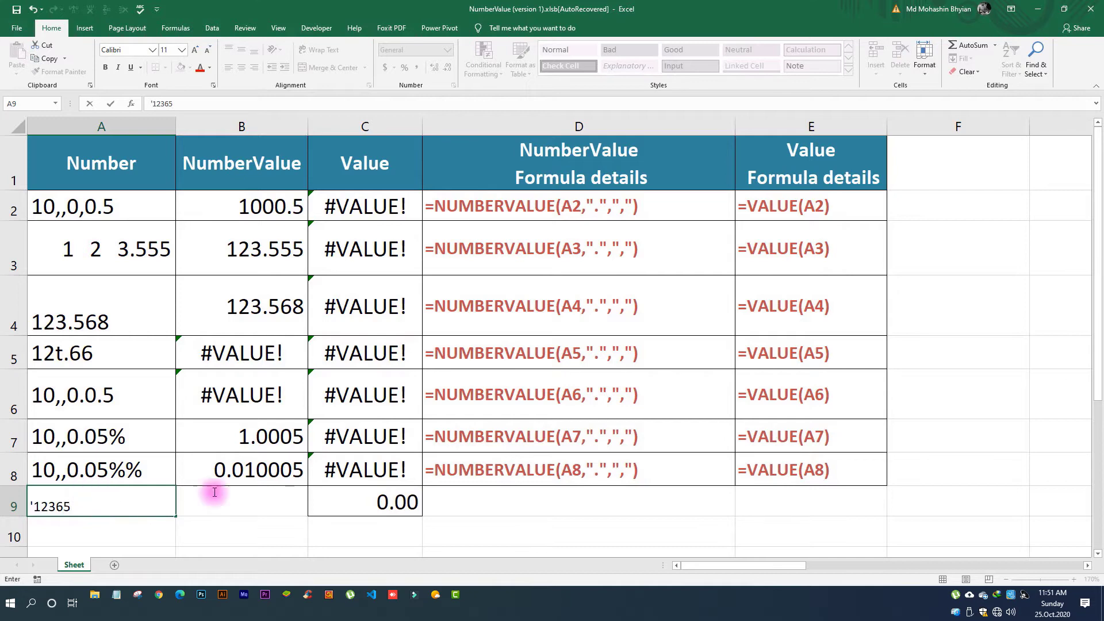
left_click(268, 503)
key("ctrl+d")
Review the number and both results in A9:C9, and fill the VALUE formula details from E8 down to E9.
left_click(385, 501)
left_click(132, 501)
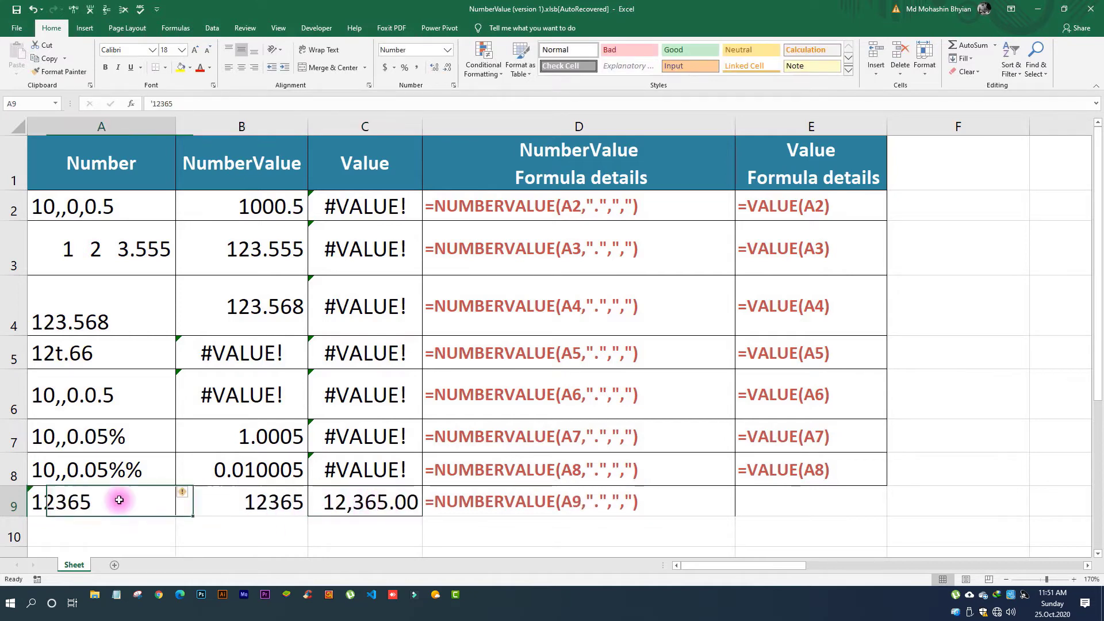
left_click(241, 502)
left_click(361, 501)
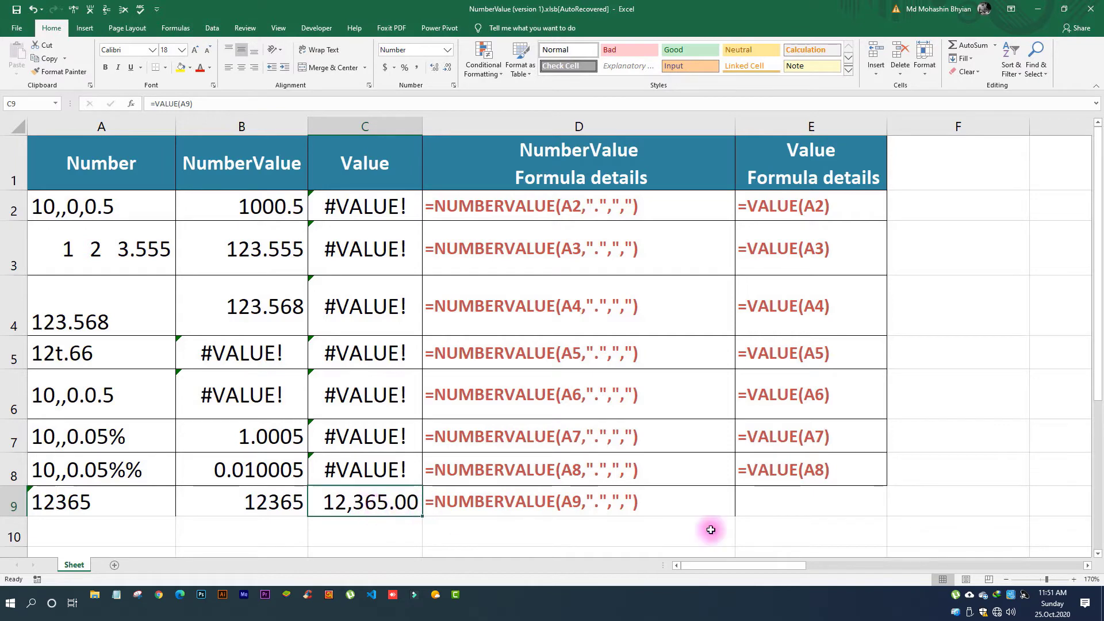
left_click(857, 481)
left_click_drag(890, 488, 843, 475)
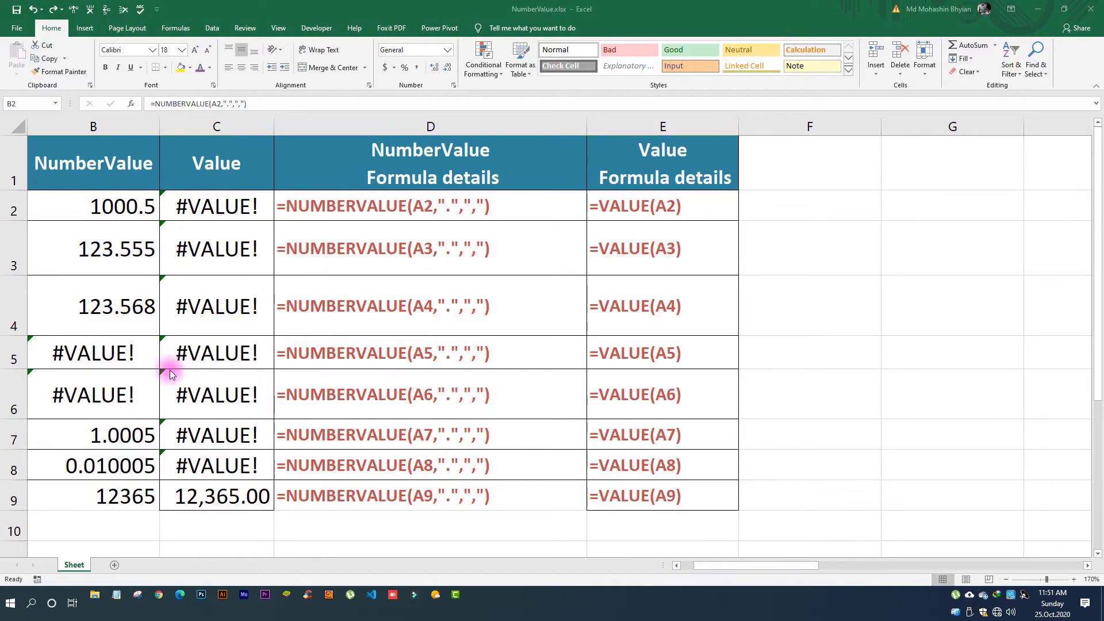
Enter 1.000,55 in cell A10 below the last number.
scroll(173, 375, "down", 4)
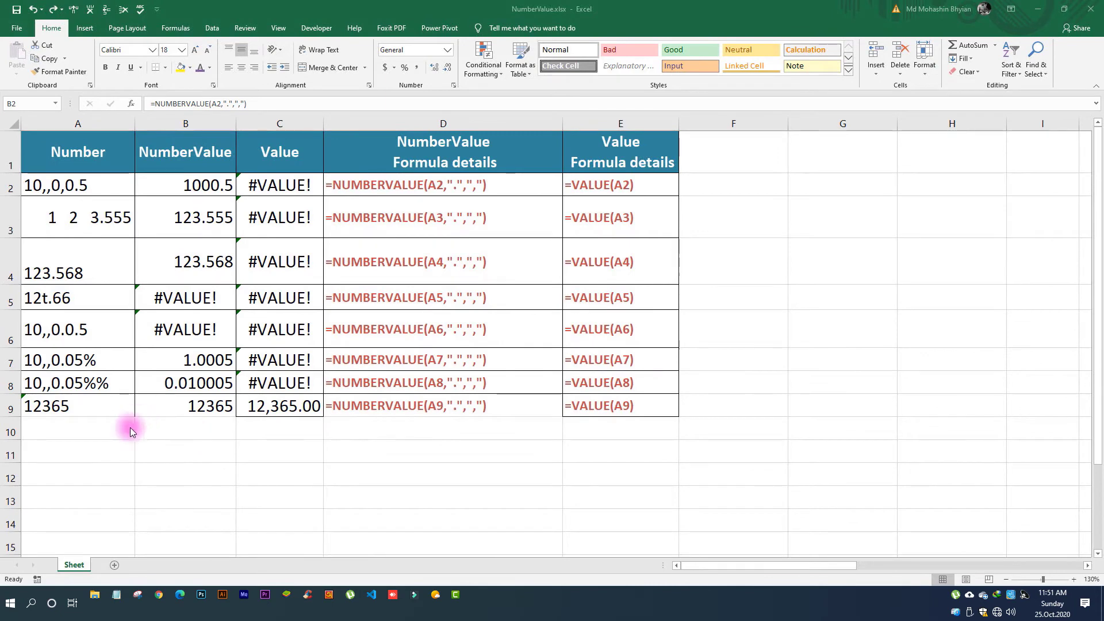
left_click(89, 427)
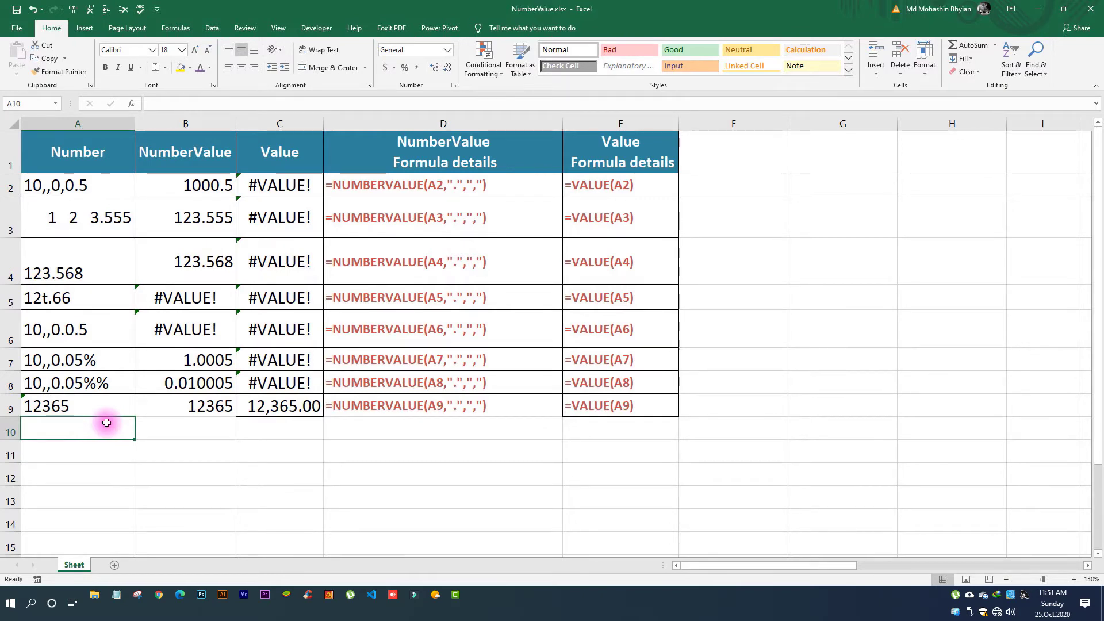
type("1.000,5")
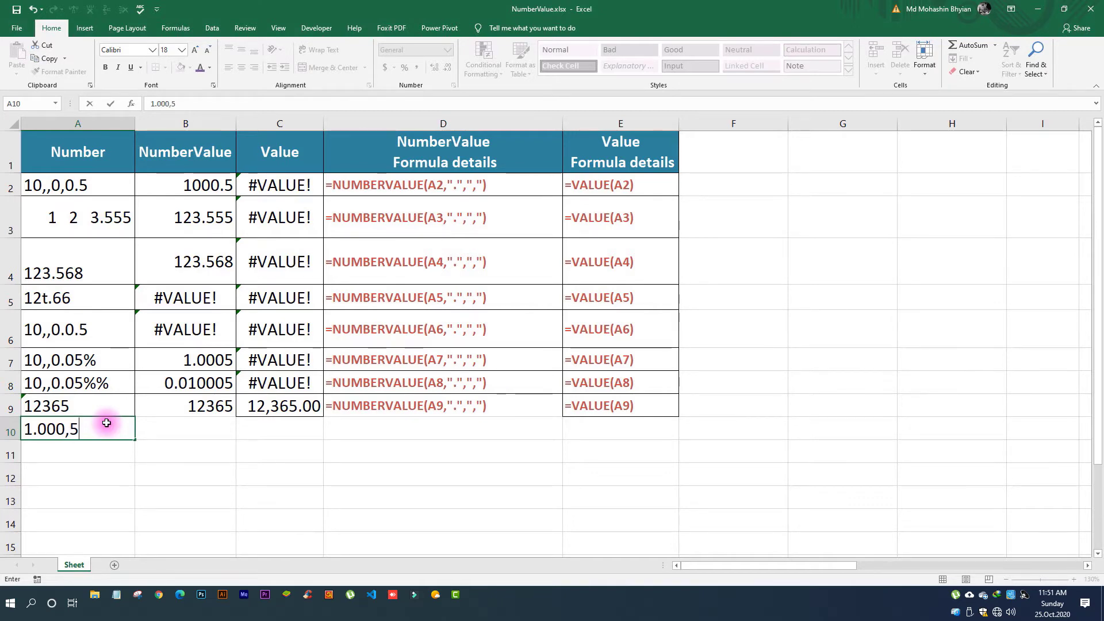
type("5")
key("Return")
Inspect the number text in A10 and the NUMBERVALUE formula in B10.
left_click(67, 433)
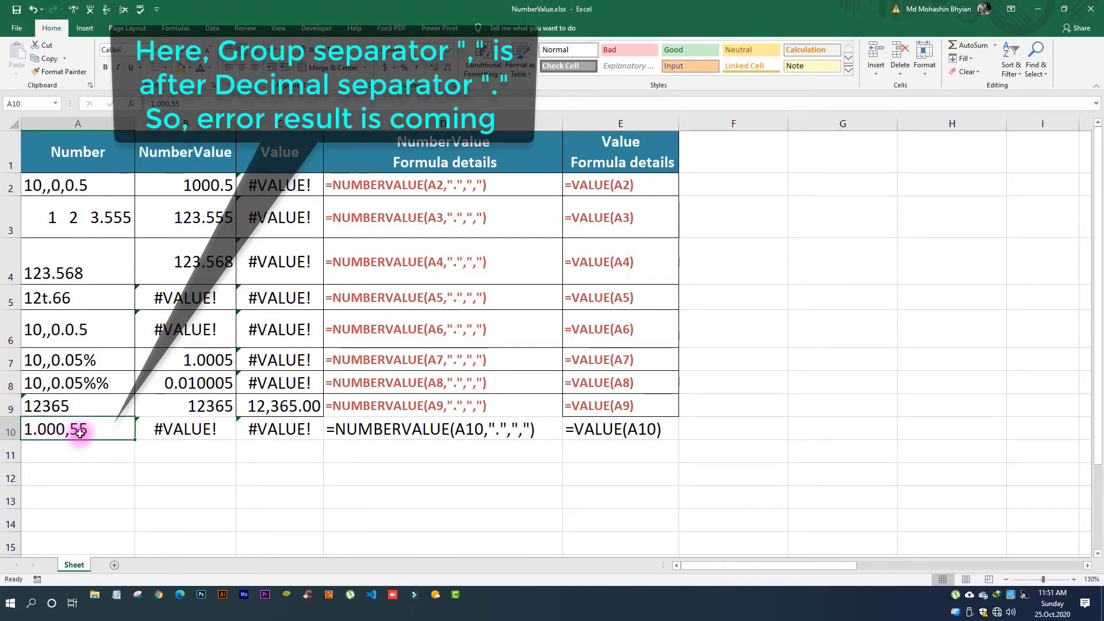
left_click(188, 428)
double_click(189, 430)
key("Escape")
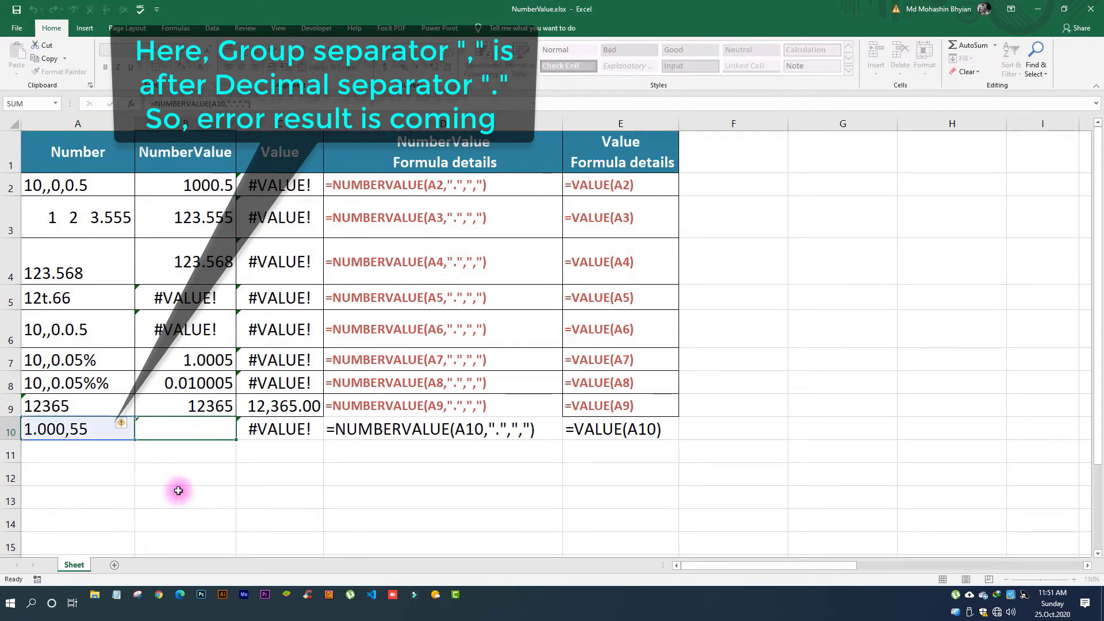
Re-enter the formula in B10 as =NUMBERVALUE(A10, ",", ".") and apply the comma number style to the cell.
mouse_move(236, 429)
left_mouse_down()
mouse_move(261, 429)
mouse_move(217, 431)
left_mouse_up()
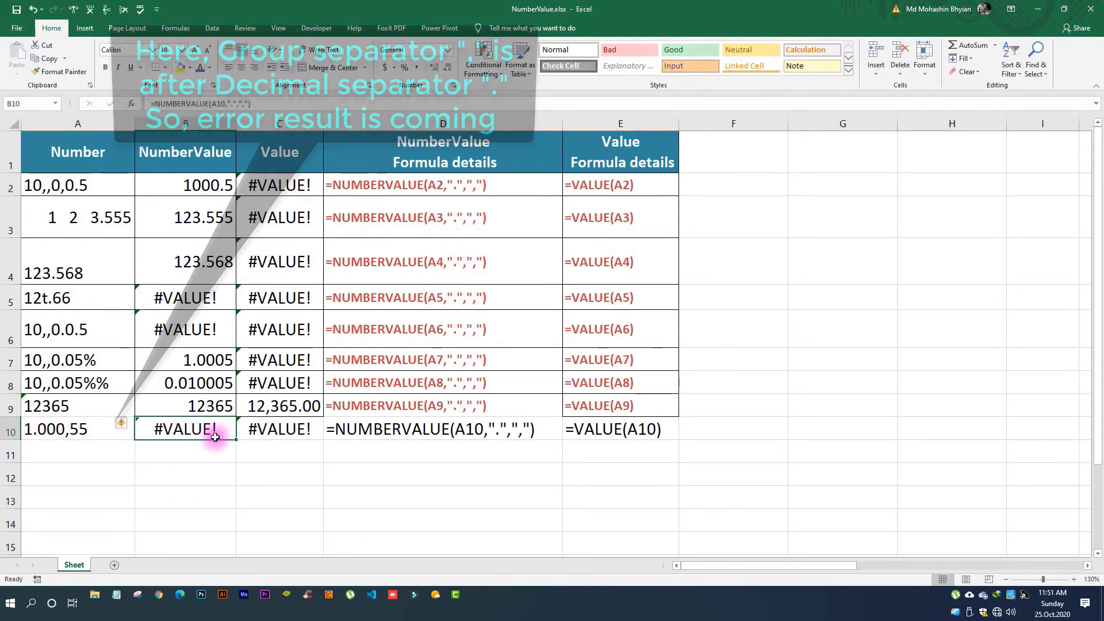
key("Delete")
type("=numb")
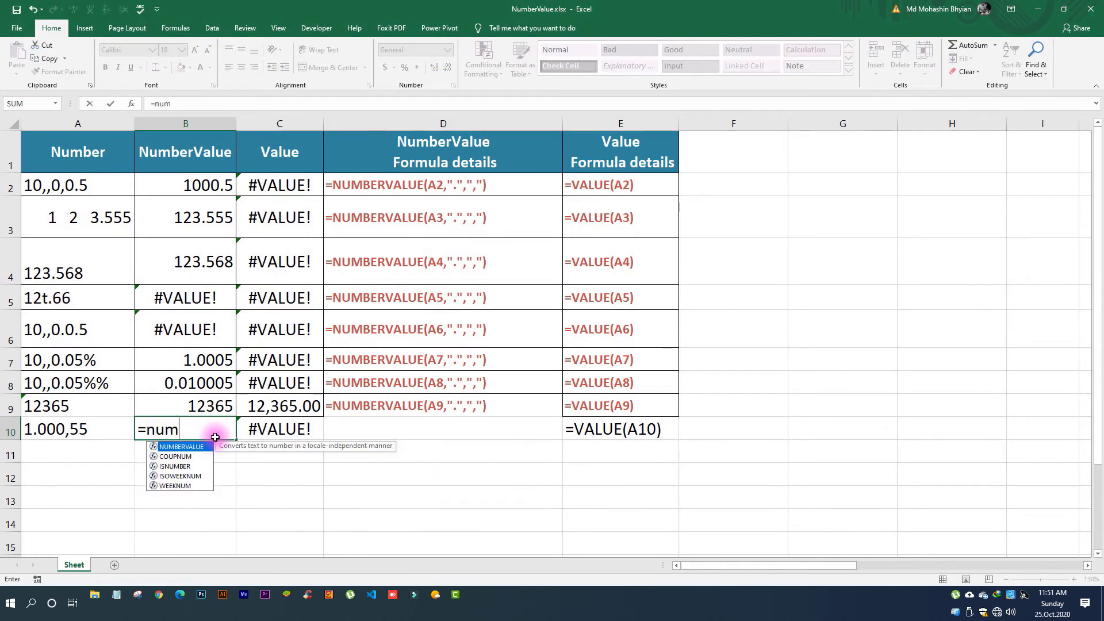
double_click(190, 448)
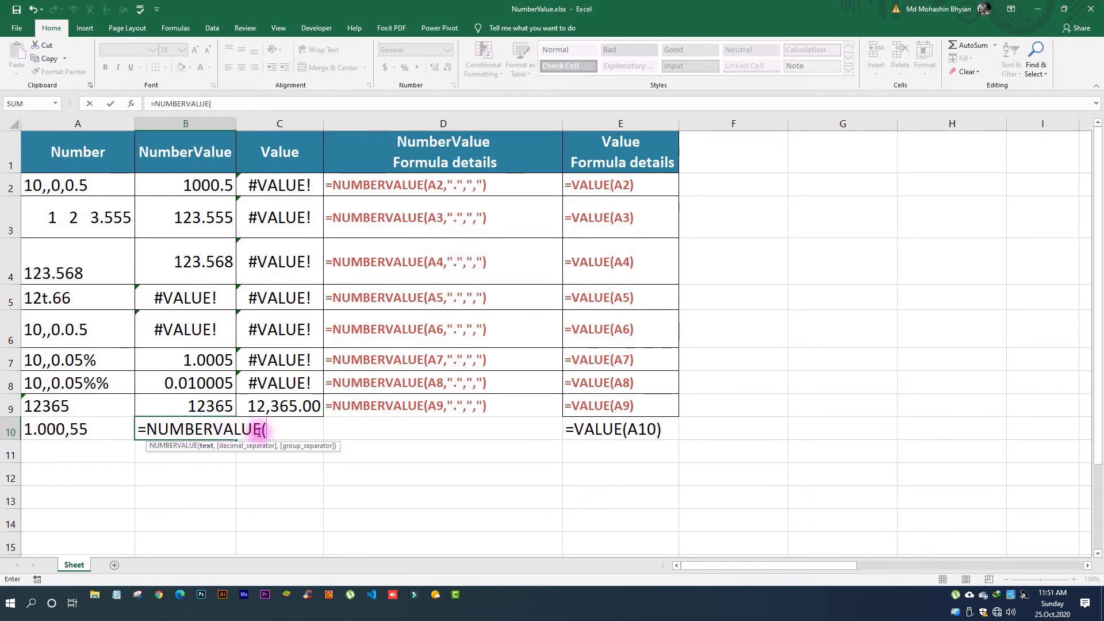
left_click(43, 429)
type(",")
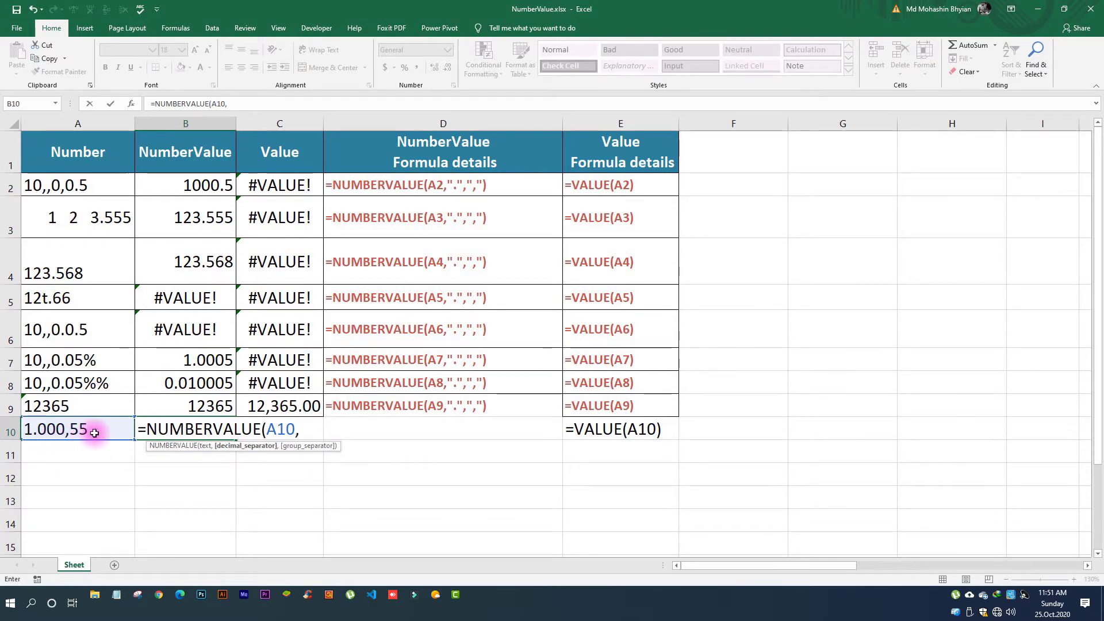
type(" \",\", \".")
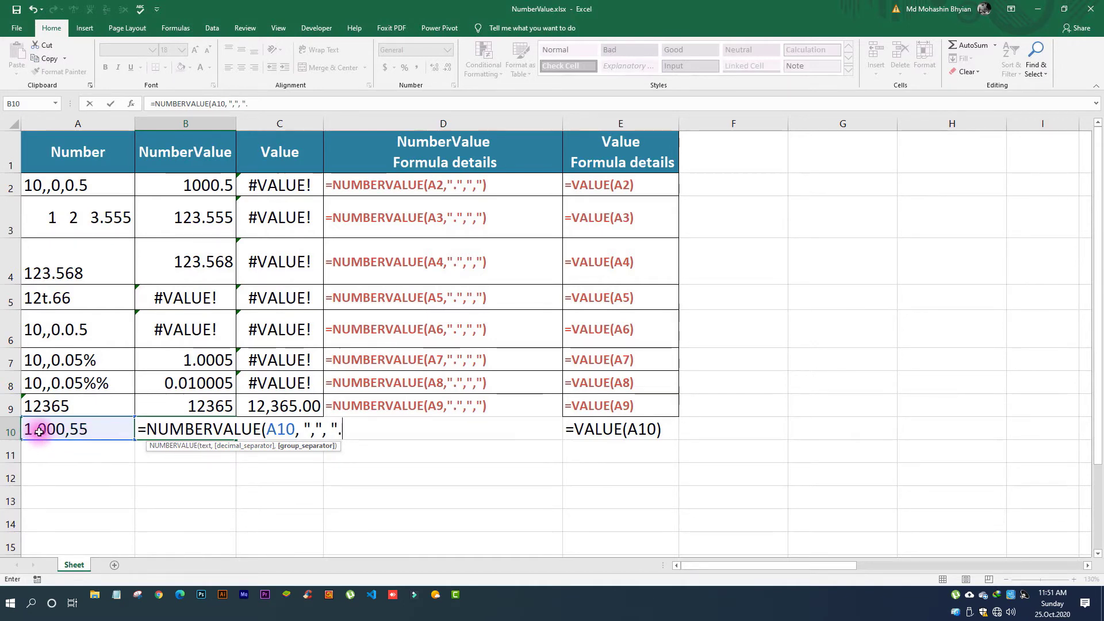
key("Return")
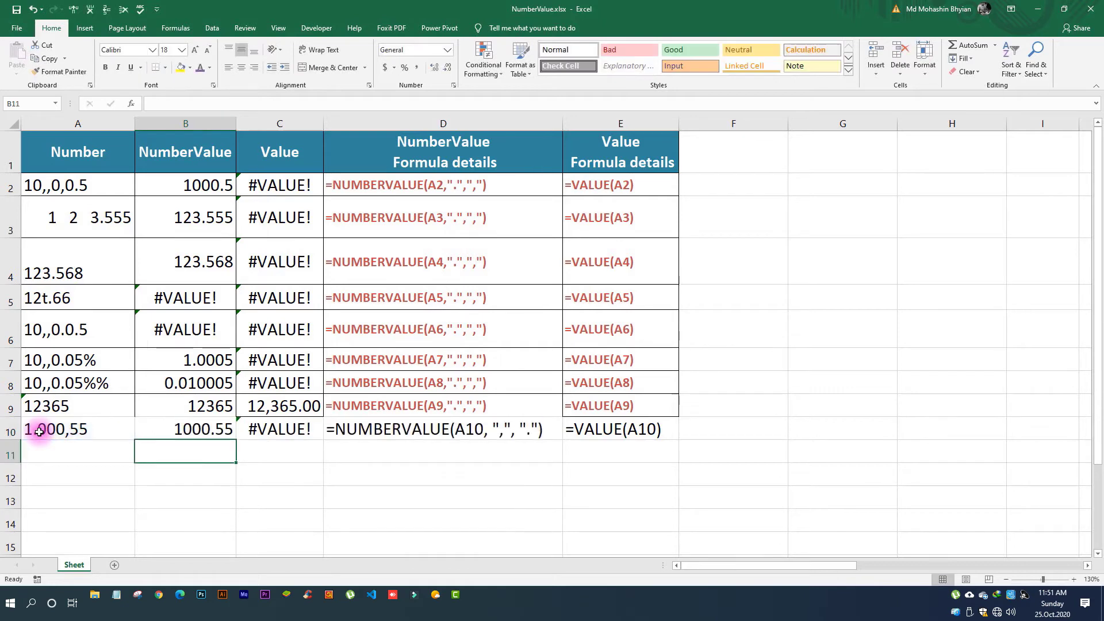
left_click(160, 429)
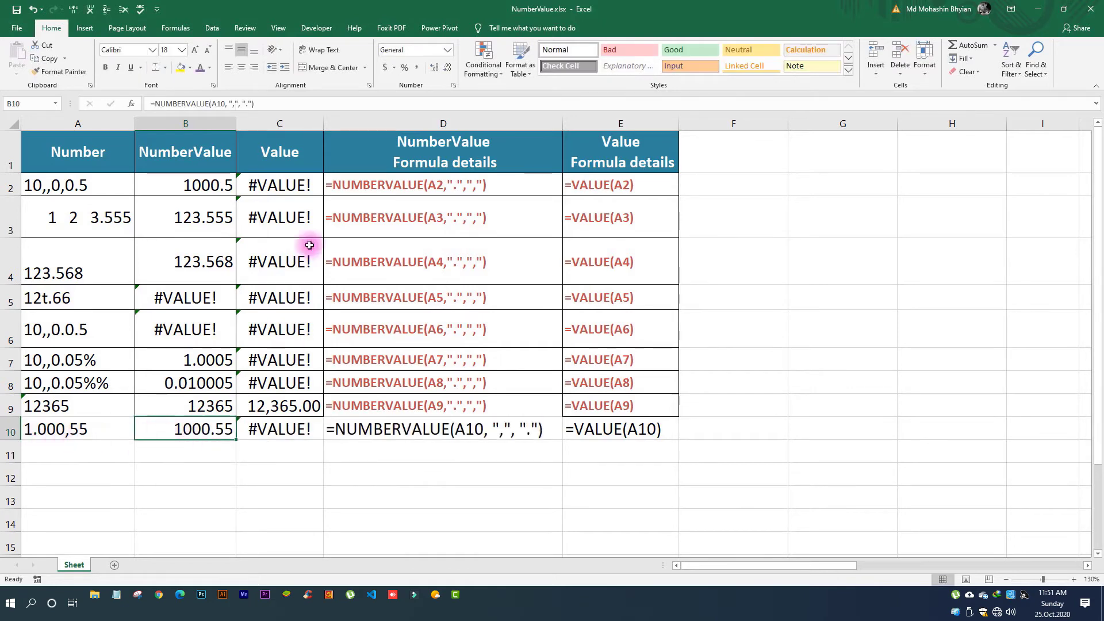
left_click(419, 67)
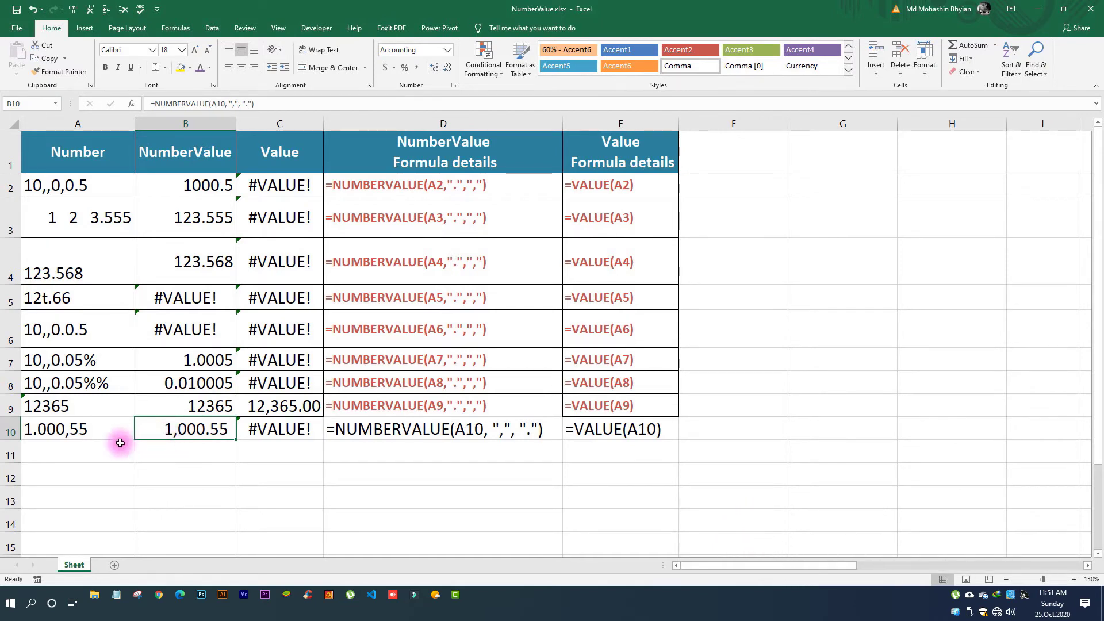
Copy the number text 10,,0,0.5 from A2 into A11.
left_click(99, 446)
left_click(88, 182)
key("ctrl+c")
left_click(79, 451)
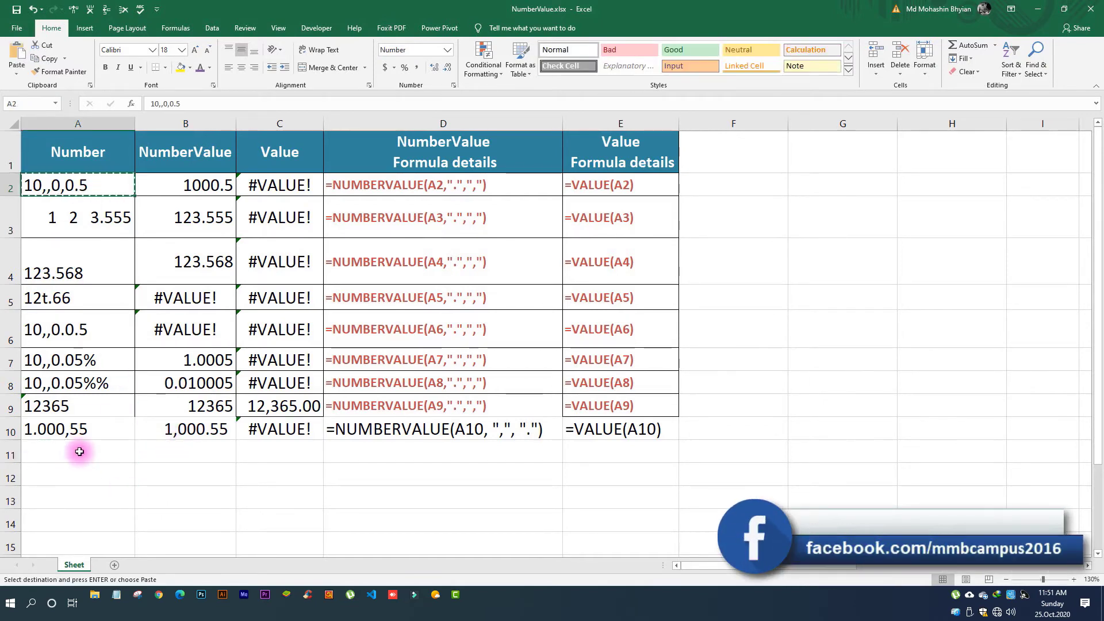
key("ctrl+v")
Enter =NUMBERVALUE(A11) in B11, leaving out the separator arguments, and select the result cell.
left_click(177, 451)
type("=")
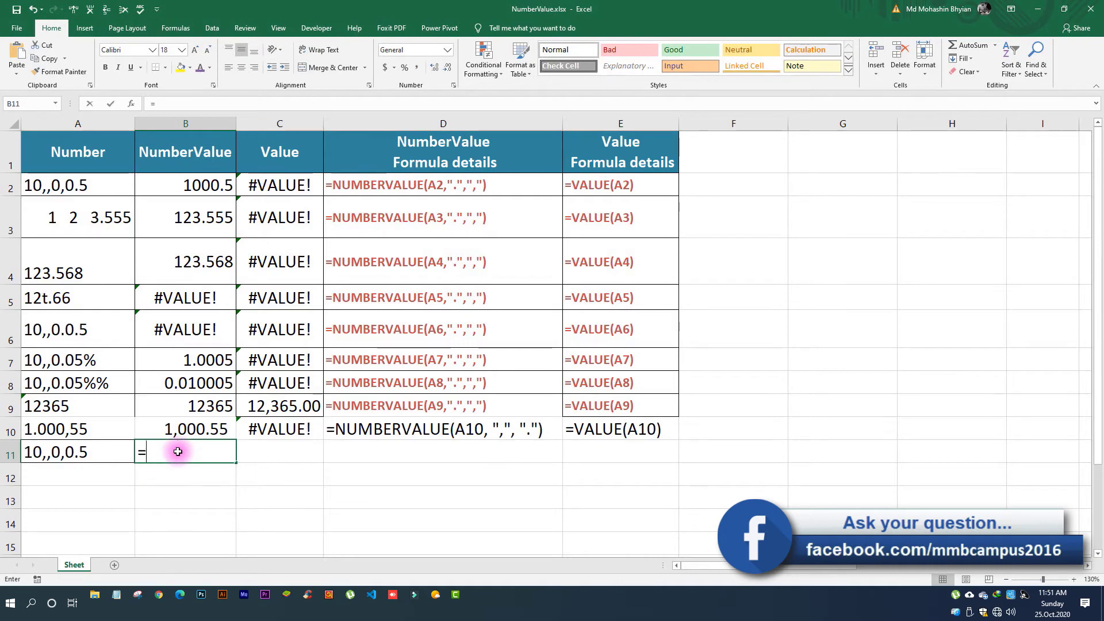
type("num")
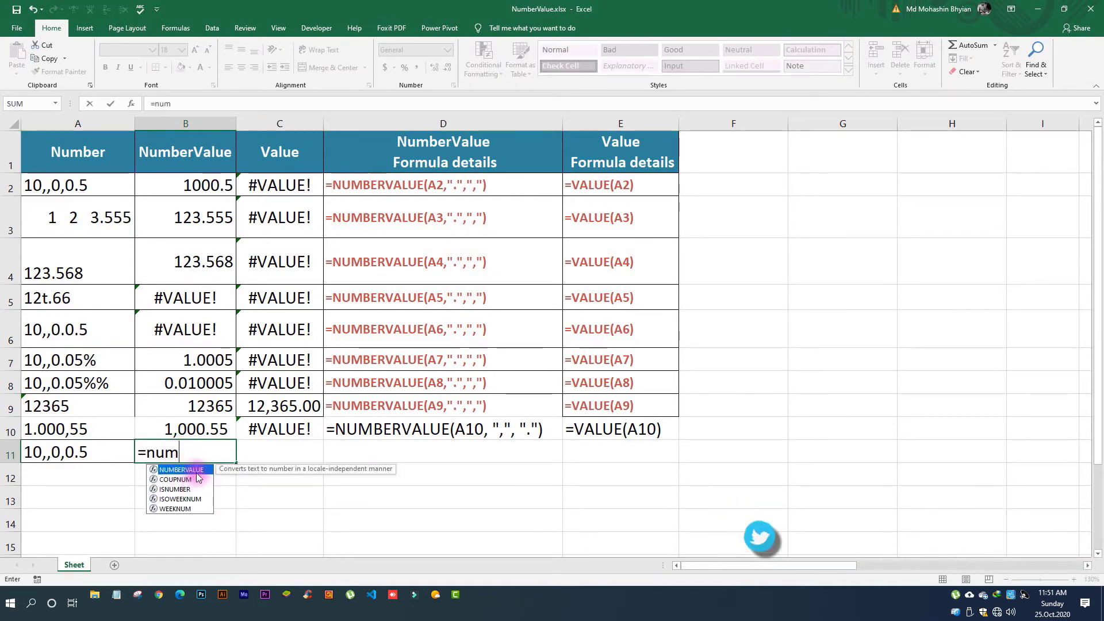
key("Tab")
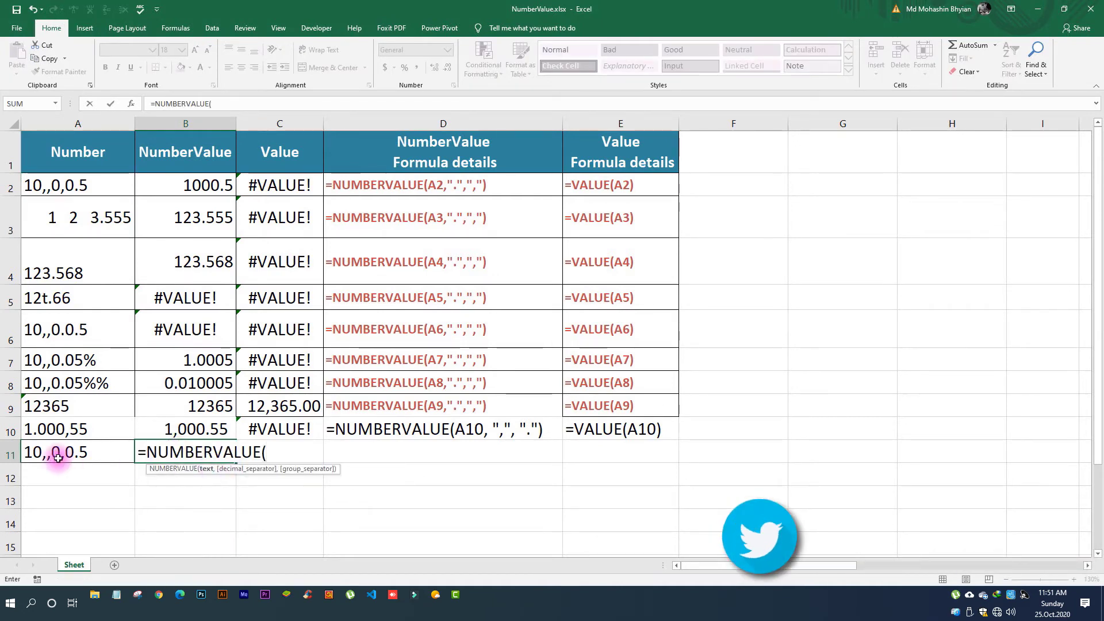
left_click(59, 455)
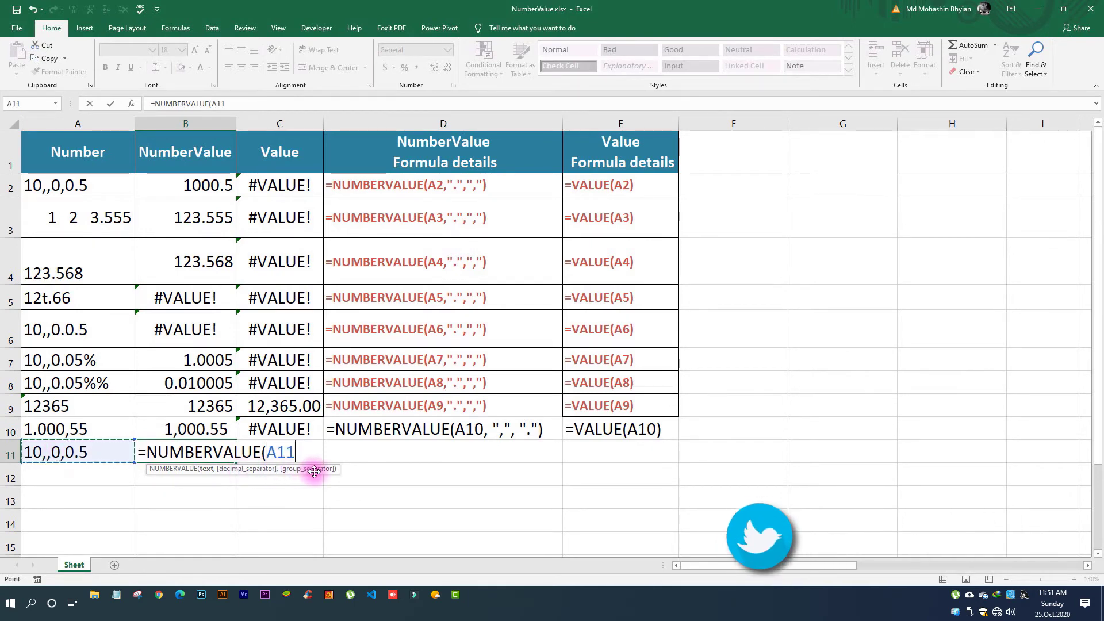
type(")")
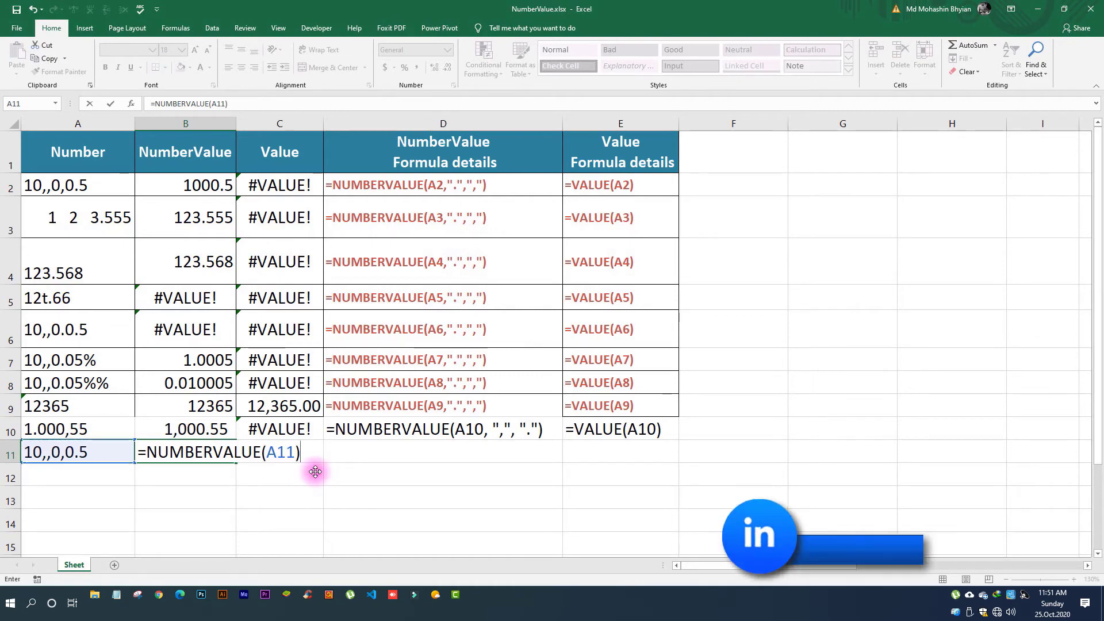
key("Return")
left_click(197, 451)
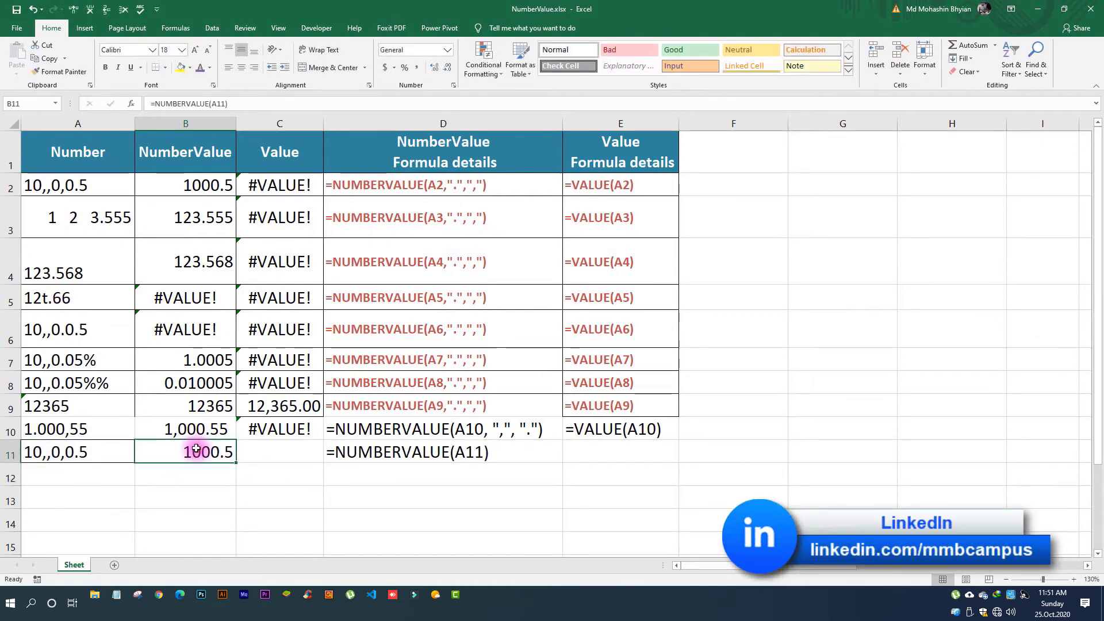
Apply all borders to the range A8:E11.
left_click_drag(115, 383, 653, 456)
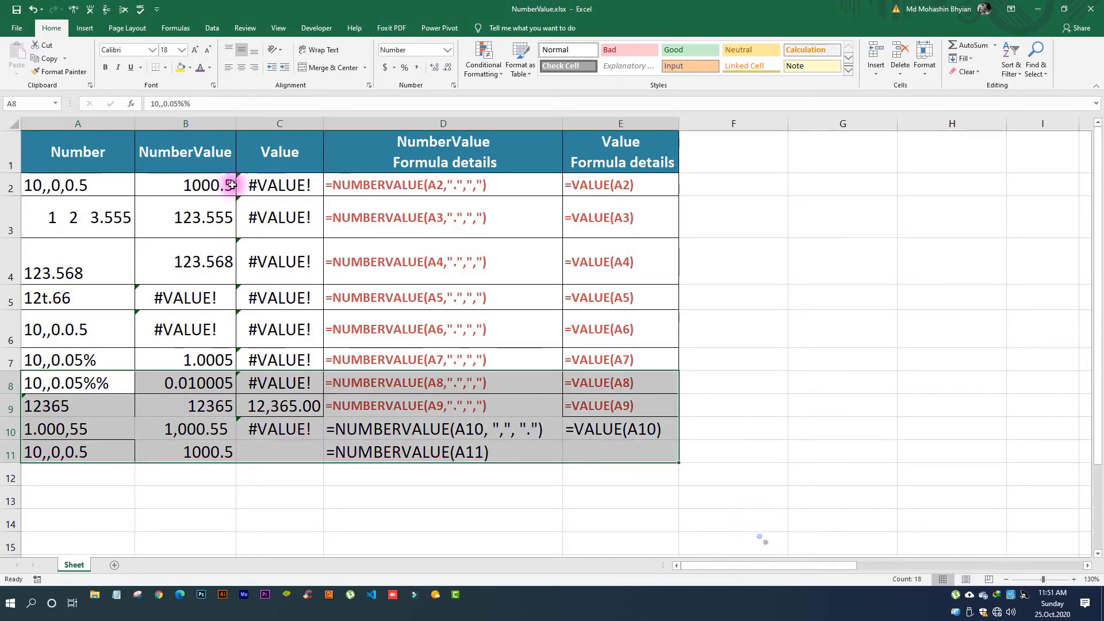
left_click(165, 68)
left_click(183, 165)
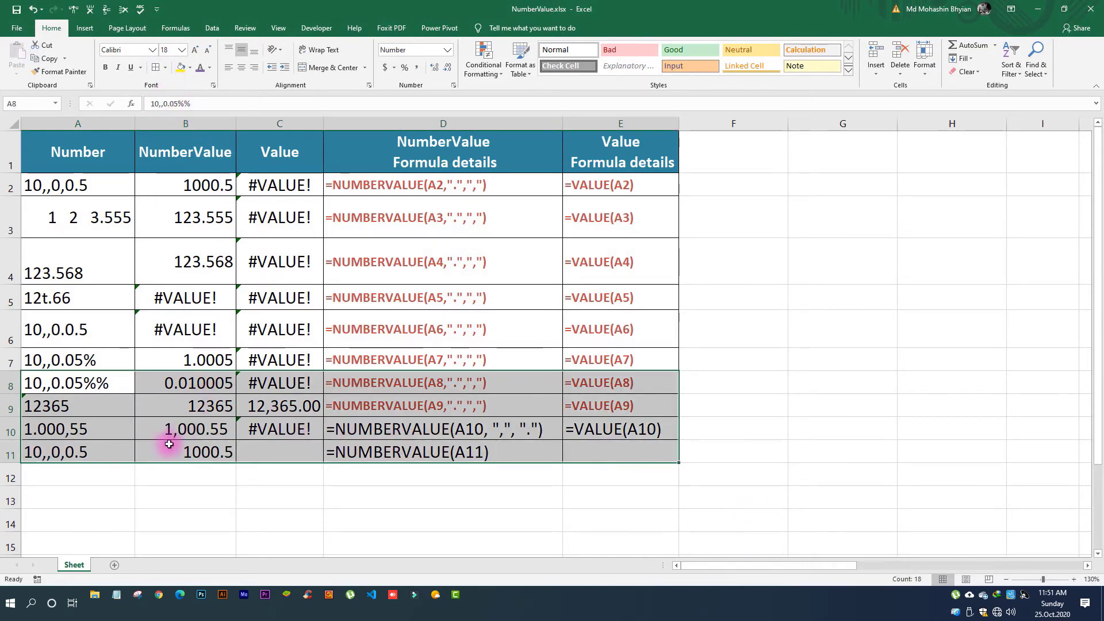
left_click(177, 448)
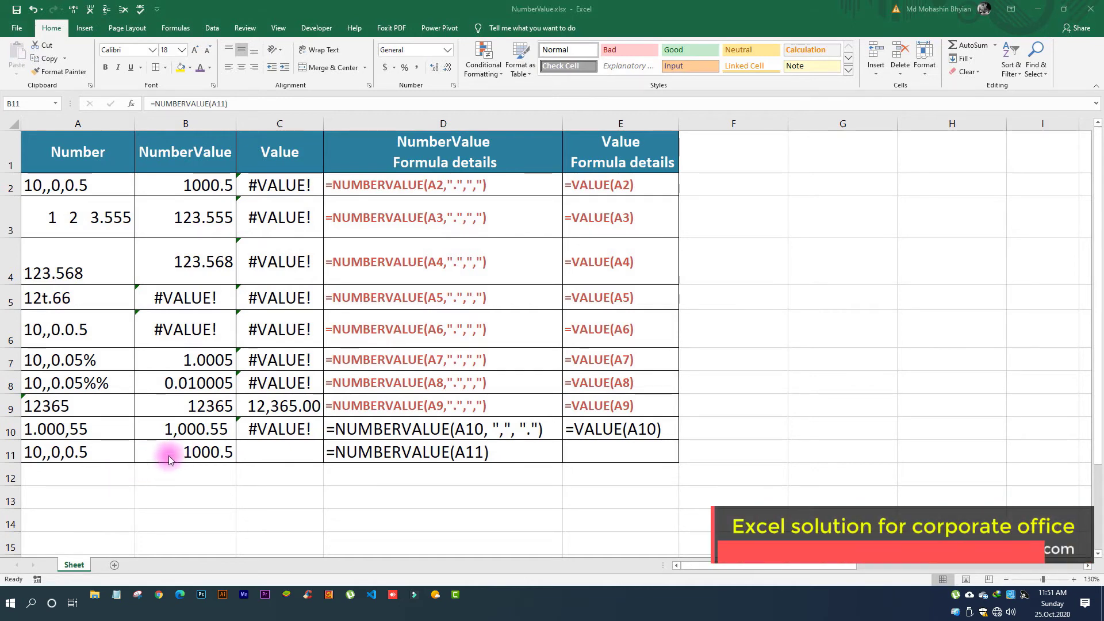
Search Windows for region, open Region settings and go to the additional date, time and regional settings.
left_click(31, 603)
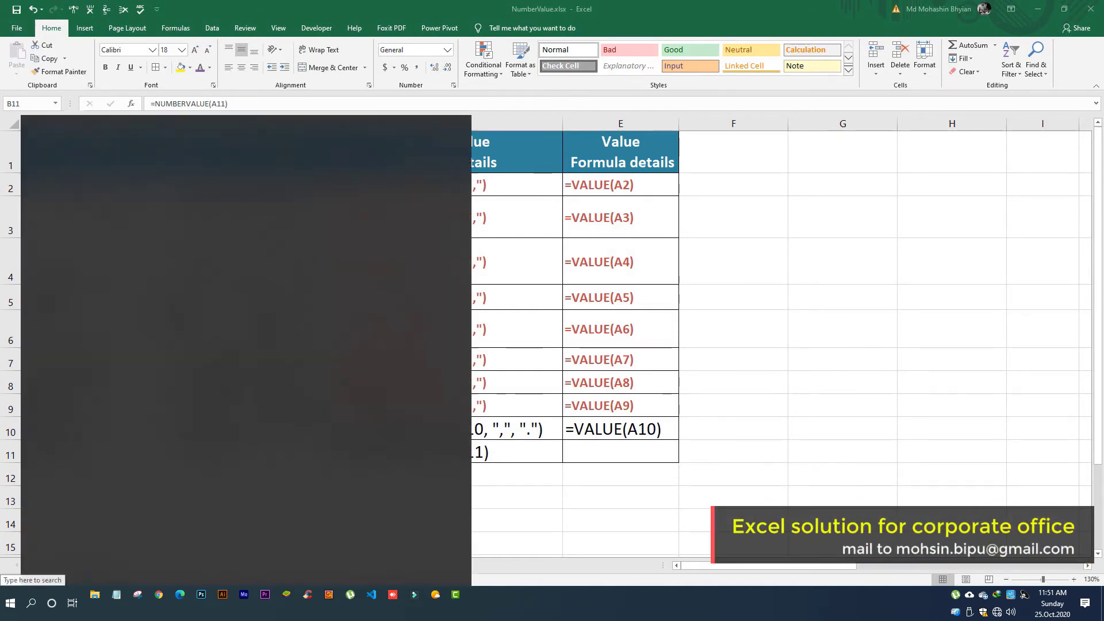
type("region")
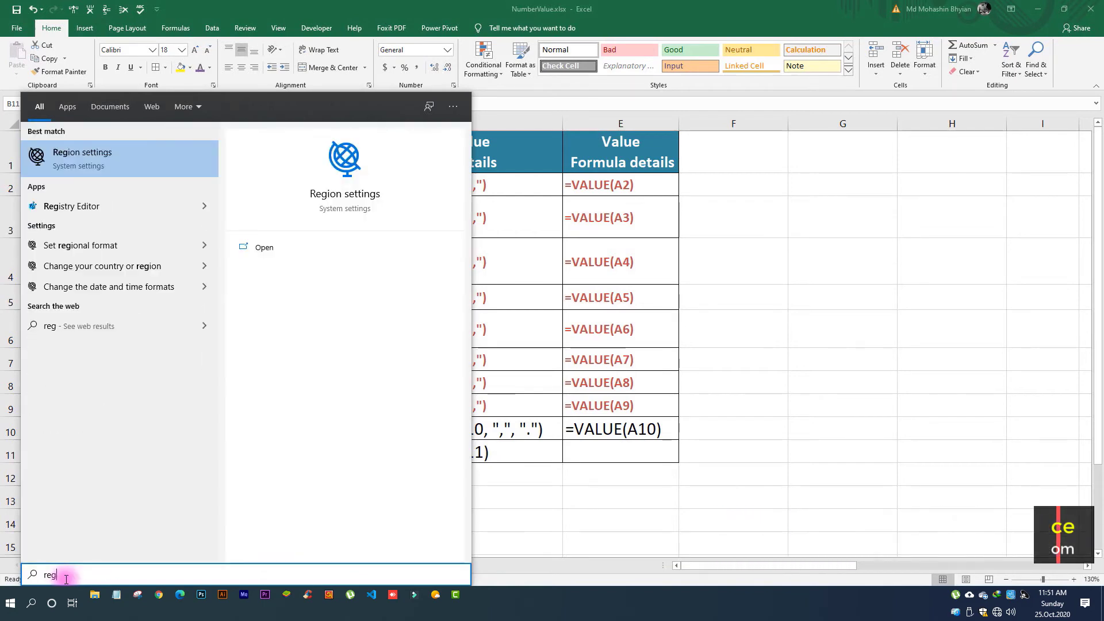
left_click(89, 156)
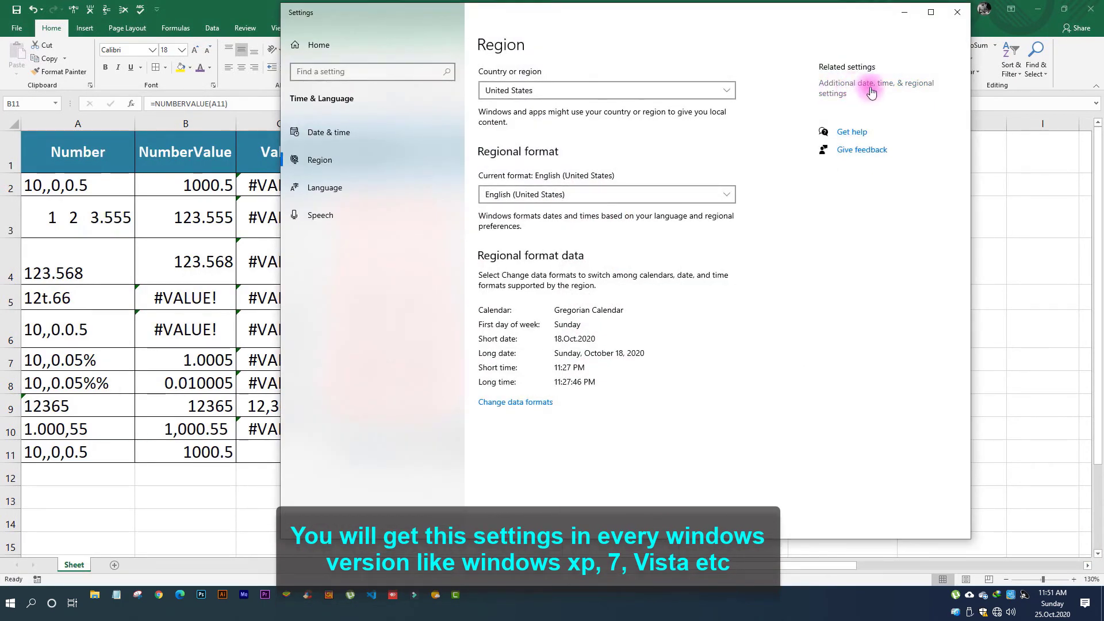
left_click(837, 97)
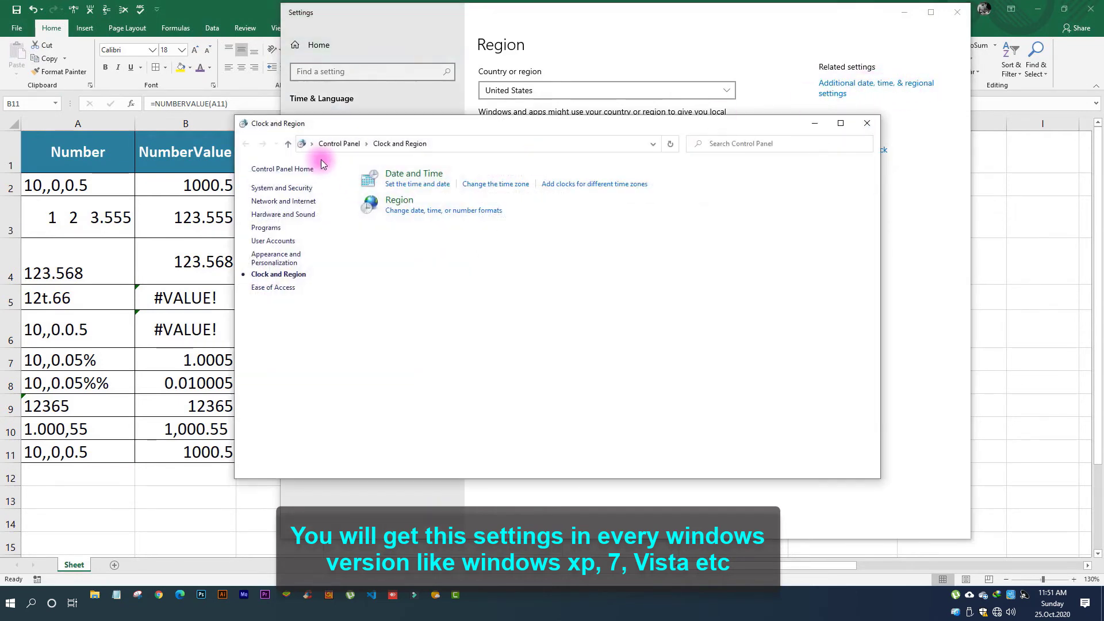
Open the Customize Format dialog from the Control Panel's Region settings, keeping the worksheet results in view.
left_click_drag(418, 133, 517, 56)
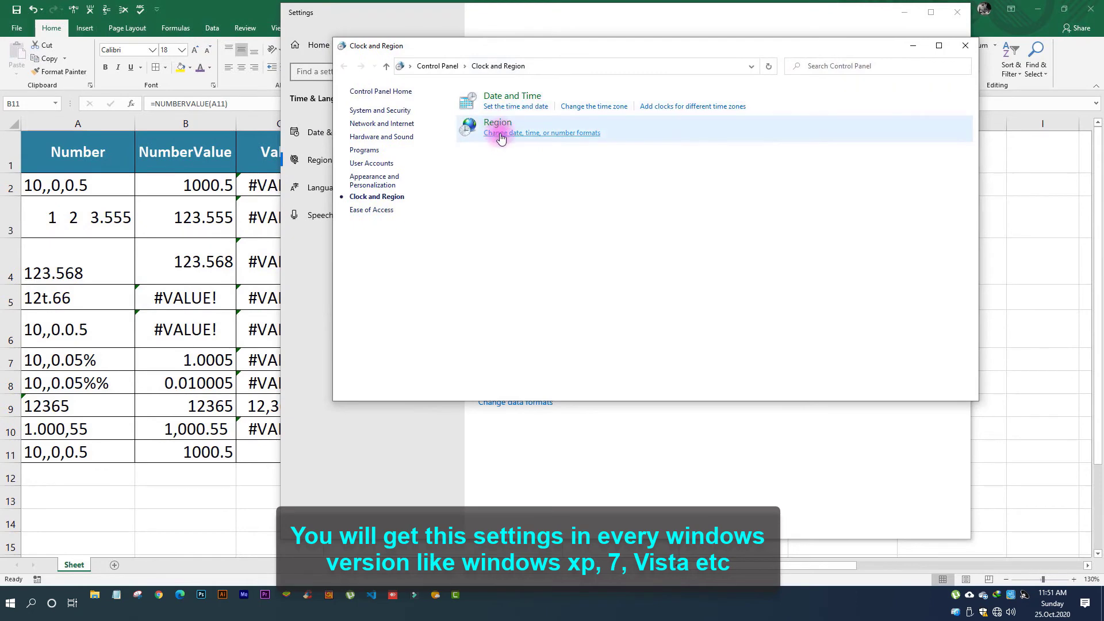
left_click(574, 138)
left_click_drag(294, 132, 567, 167)
left_click(590, 428)
left_click_drag(509, 206, 639, 186)
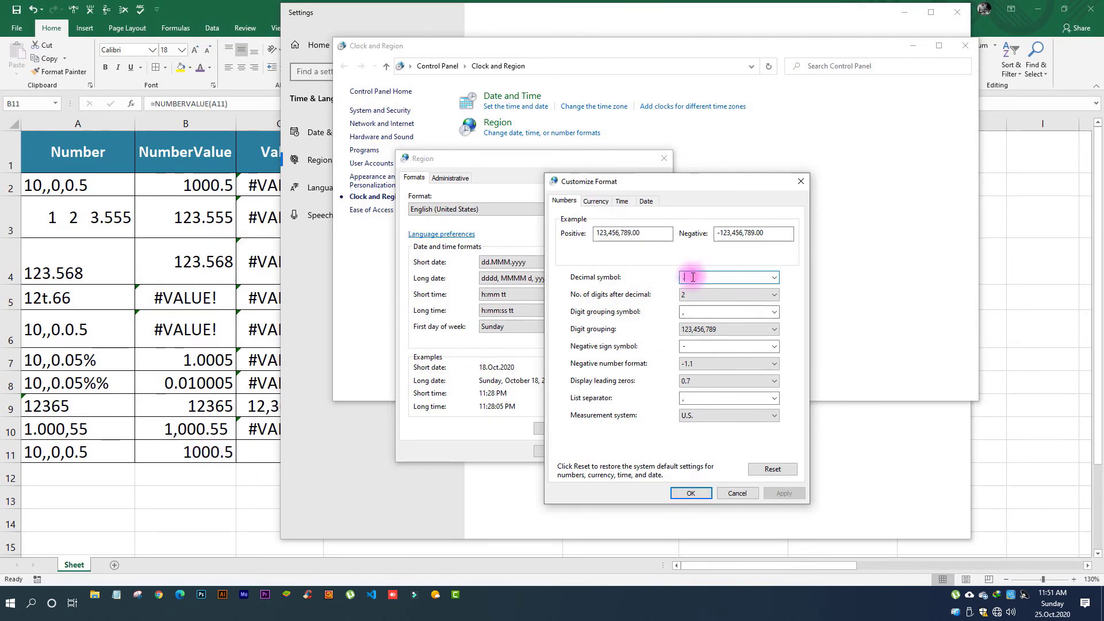
Set the Windows decimal symbol to a comma and the digit grouping symbol to a period, and apply them.
left_click_drag(692, 277, 658, 277)
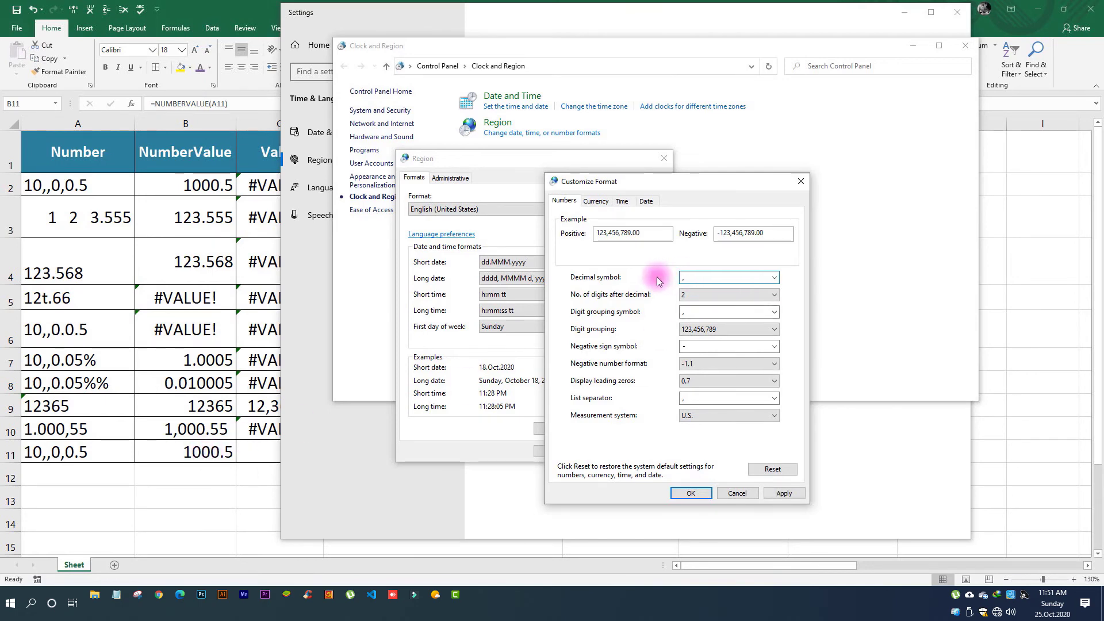
type(",")
left_click_drag(742, 311, 607, 313)
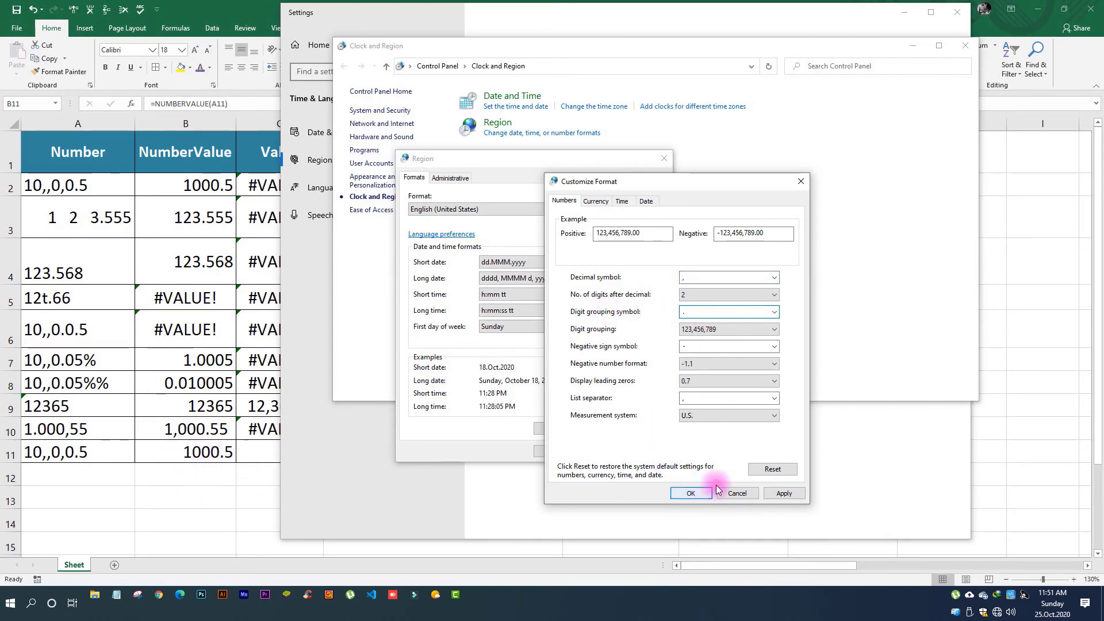
left_click(784, 492)
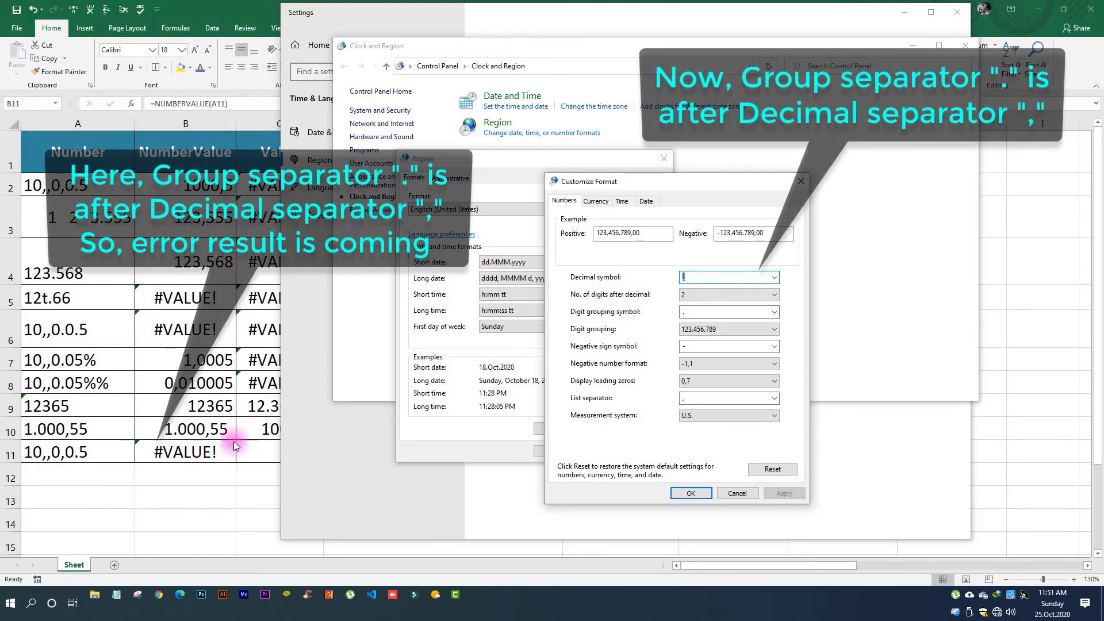
Set the decimal symbol back to a period and the digit grouping symbol back to a comma, and apply them.
left_click(696, 277)
left_click_drag(685, 276, 640, 277)
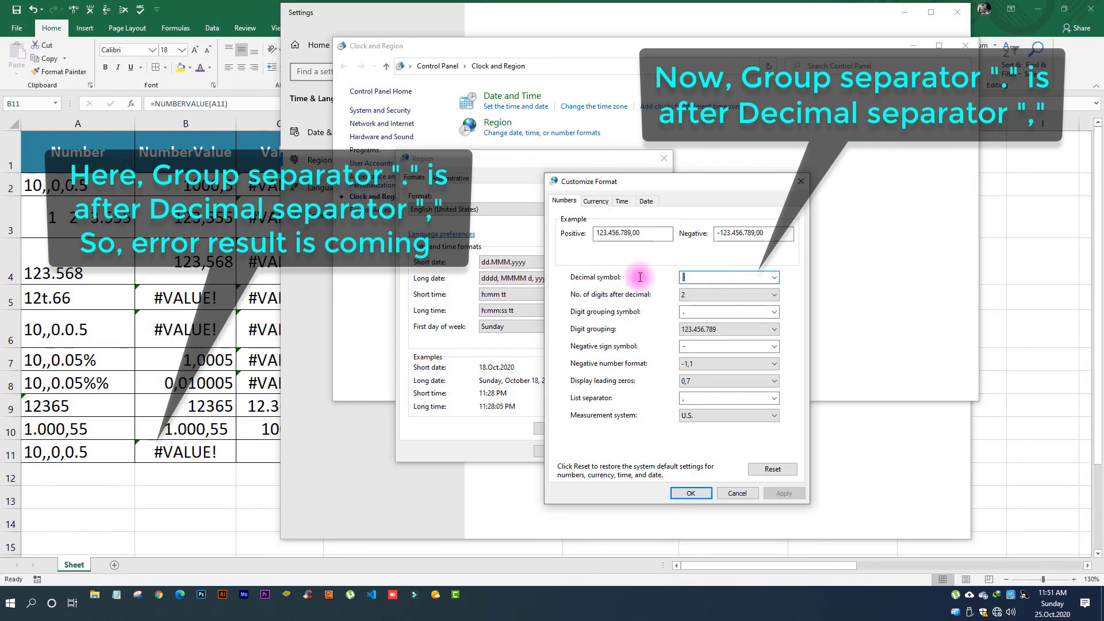
type(".")
left_click_drag(764, 313, 644, 316)
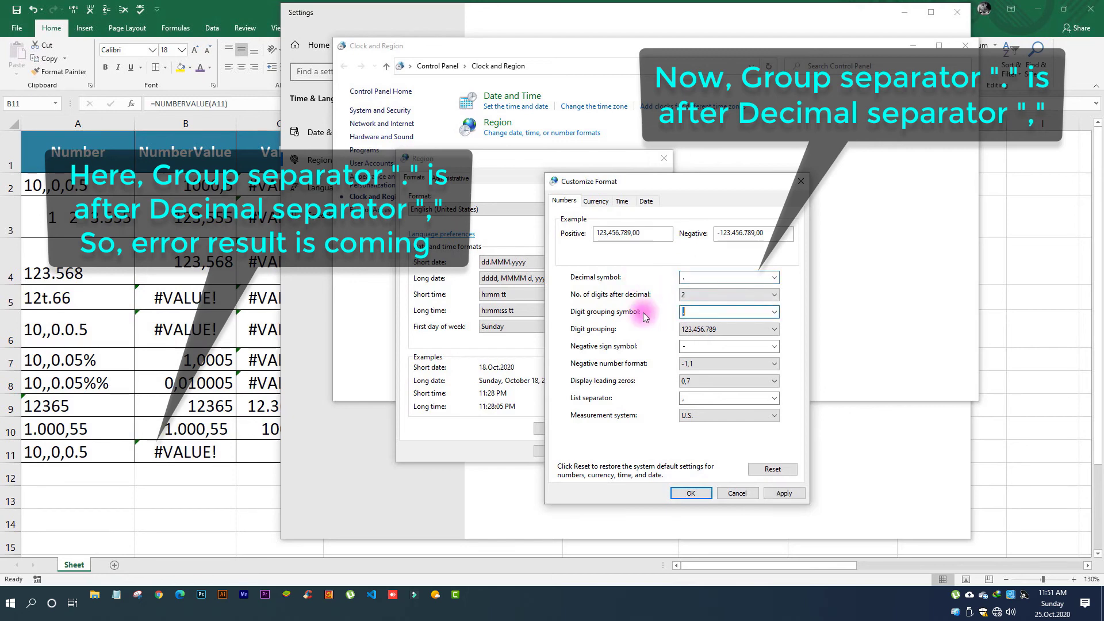
type(",")
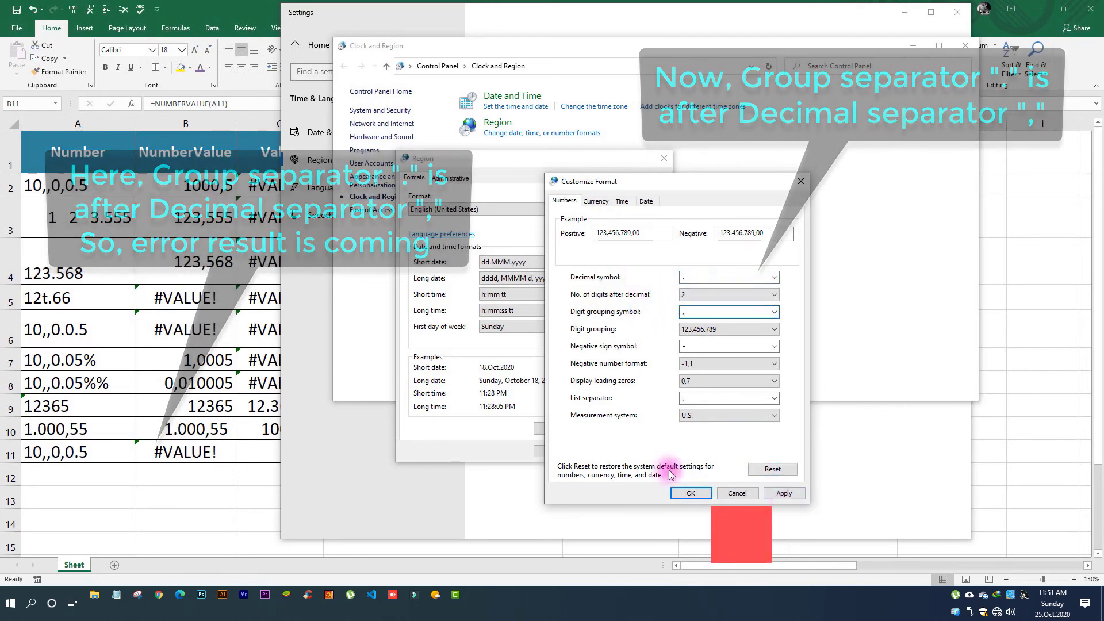
left_click(784, 493)
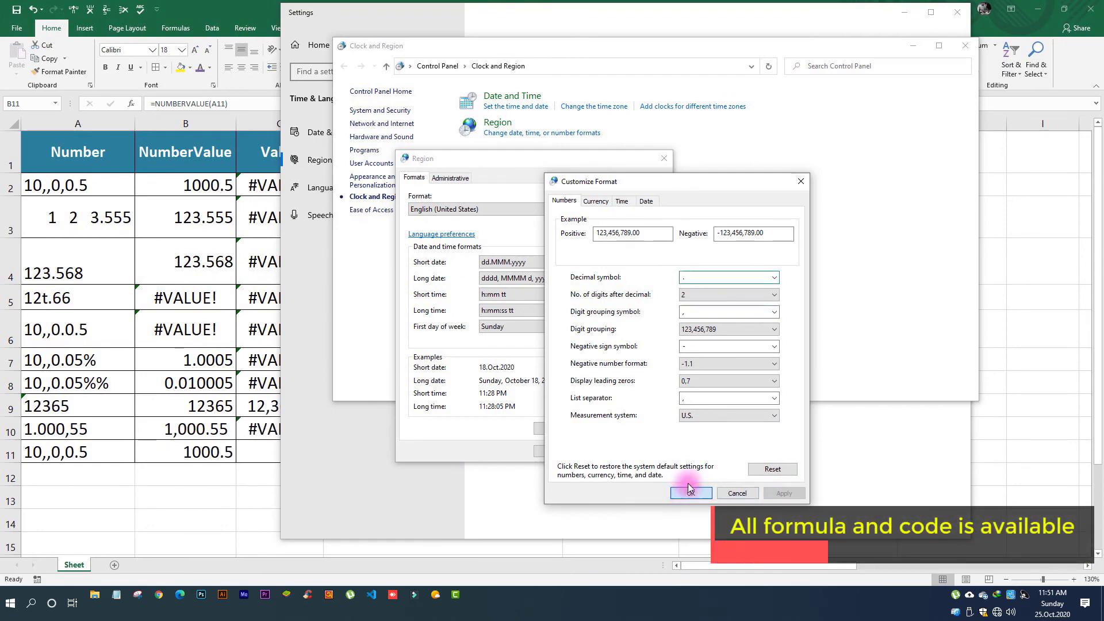
Confirm the number format and close the Region, Clock and Region and Settings windows to return to Excel.
left_click(690, 493)
left_click(647, 451)
left_click(554, 451)
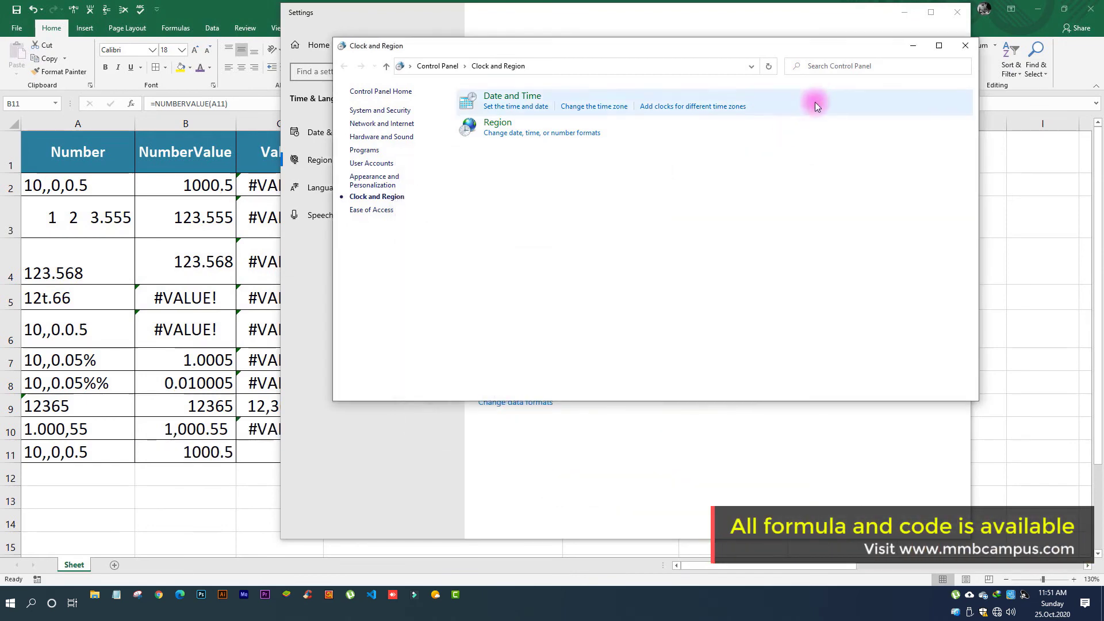
left_click(965, 46)
left_click(951, 18)
Enter 1,000.55,55 in A12 and fill the NUMBERVALUE formula from B11 down to B12.
left_click(75, 468)
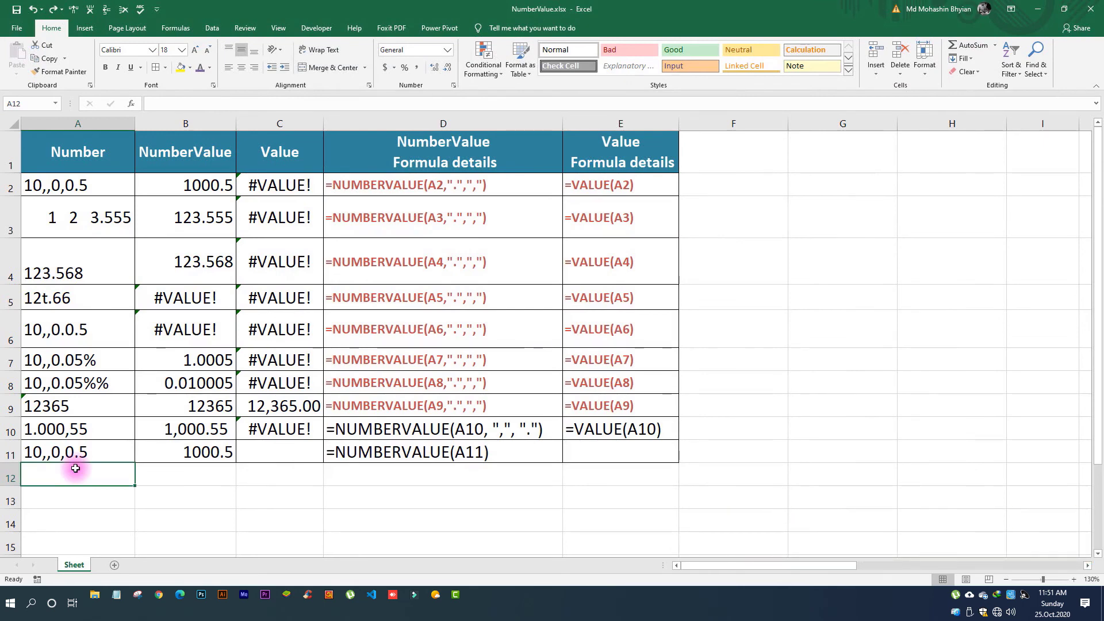
type("1,000.55,55")
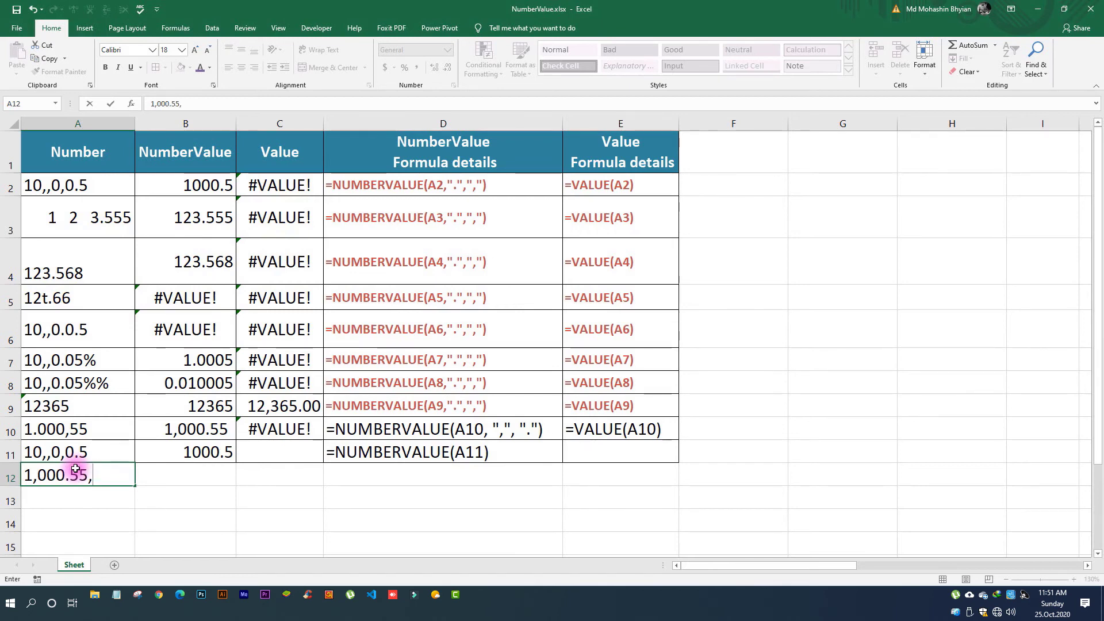
left_click(172, 473)
type("=")
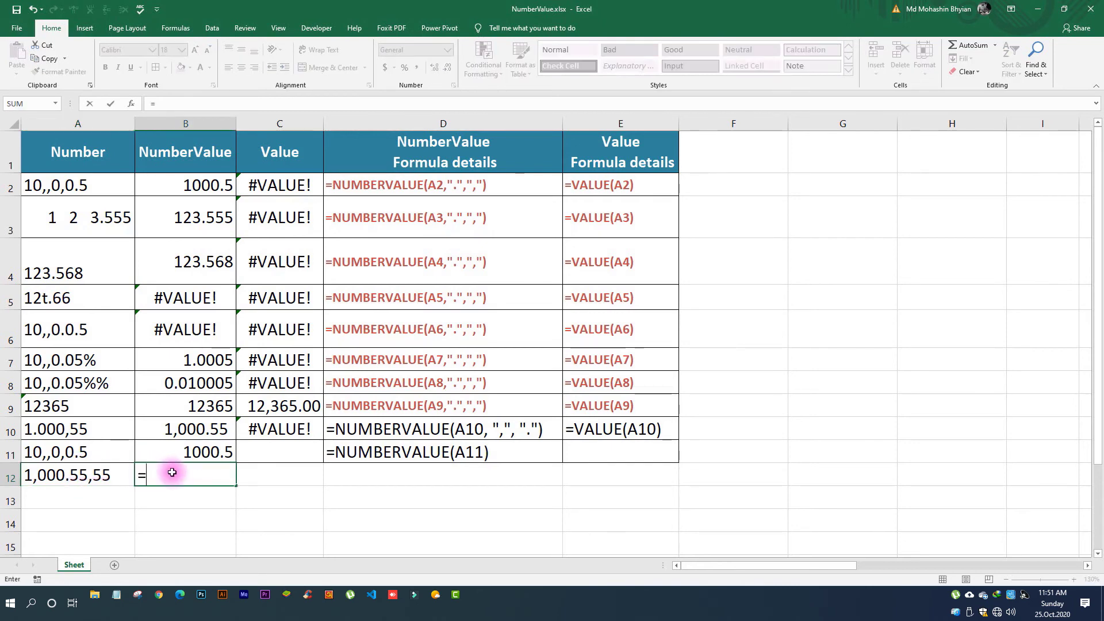
key("Escape")
left_click(230, 459)
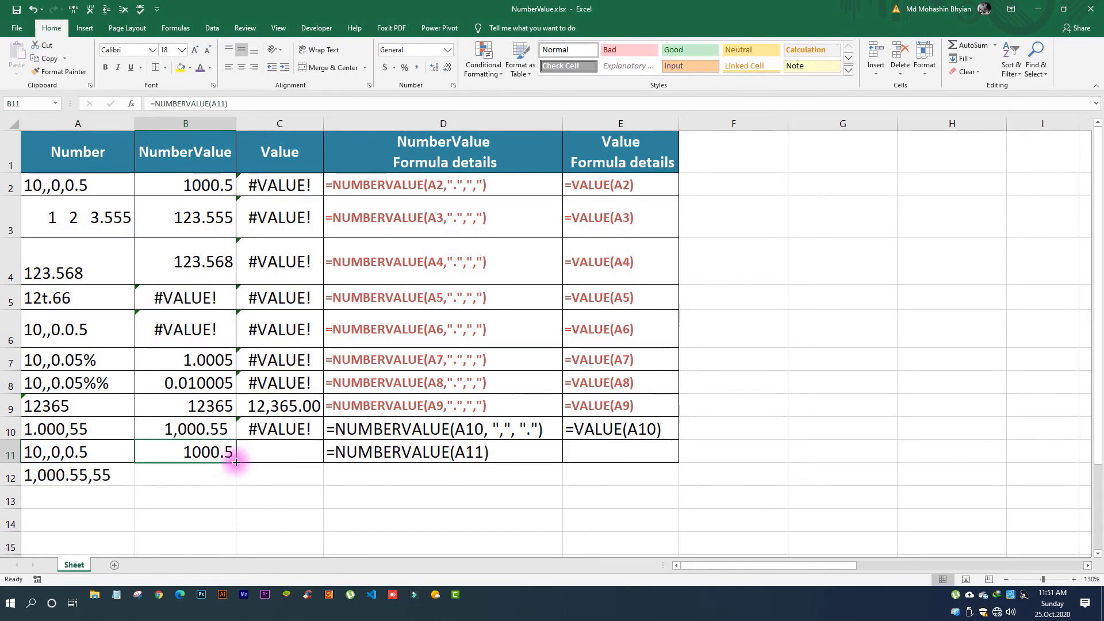
left_click_drag(235, 463, 235, 482)
Add the separator arguments to the formula in B12, making it =NUMBERVALUE(A12, ".", ",").
double_click(236, 477)
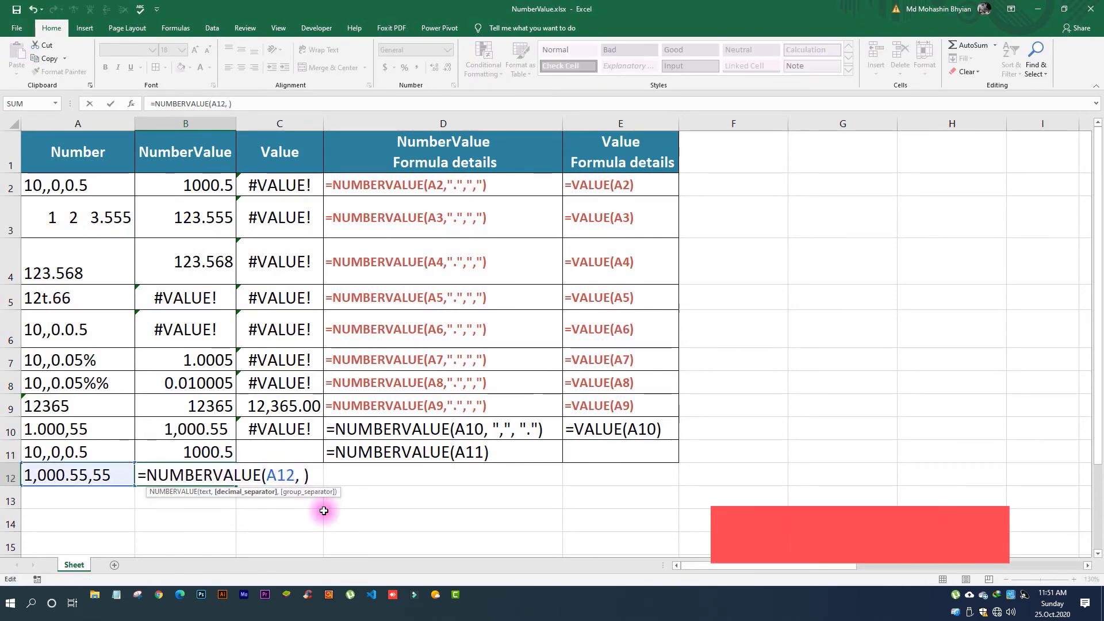
type(", ")
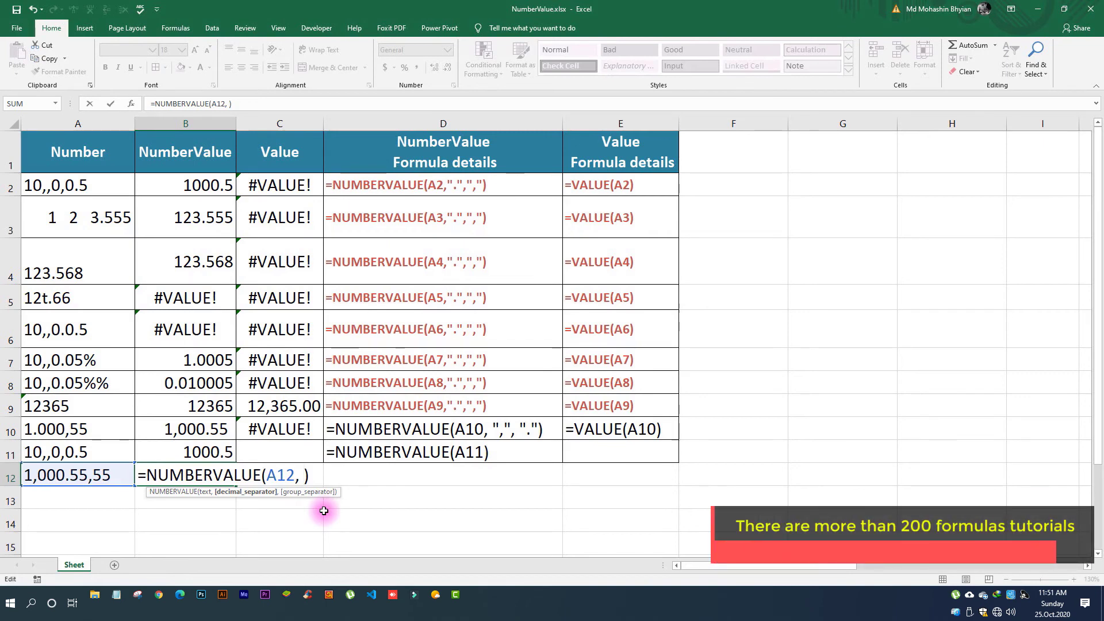
type("\"")
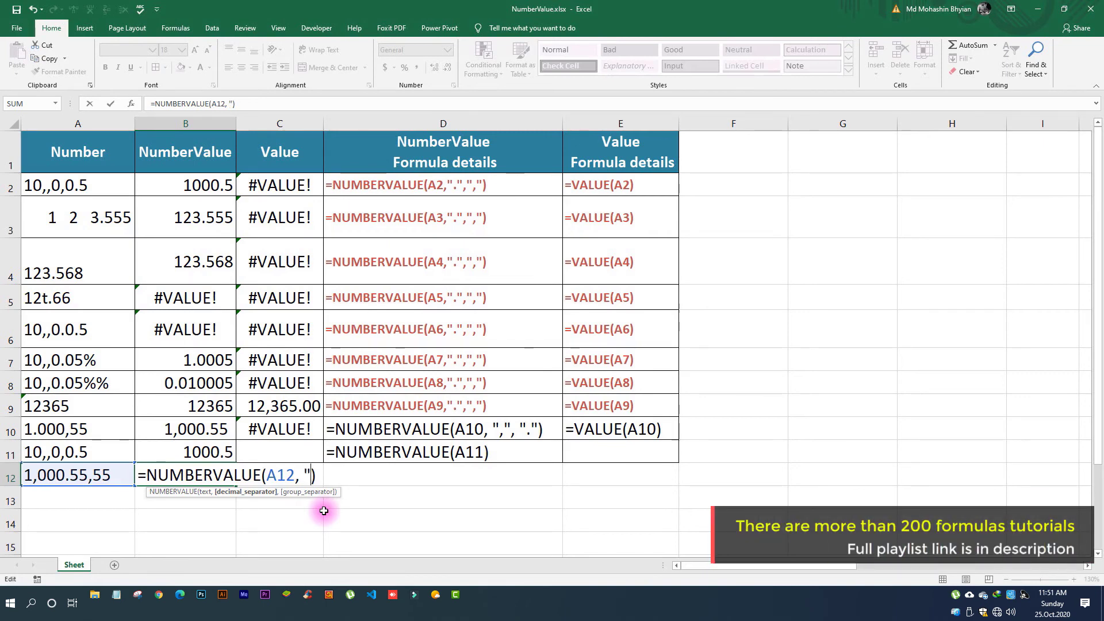
type(".\", ")
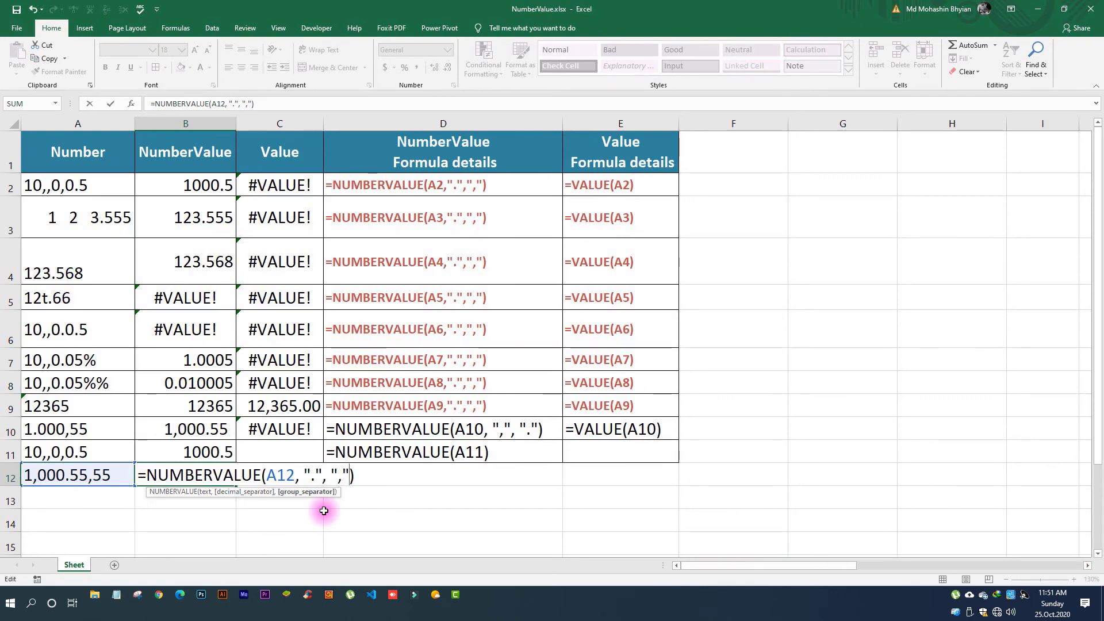
type("\",\"")
key("Return")
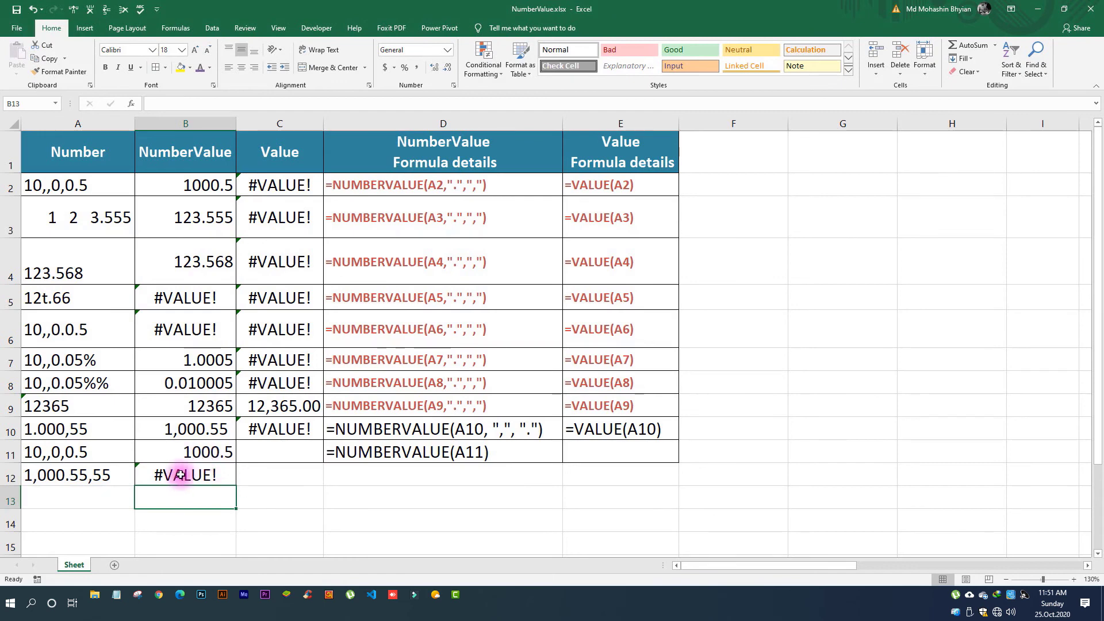
left_click(180, 475)
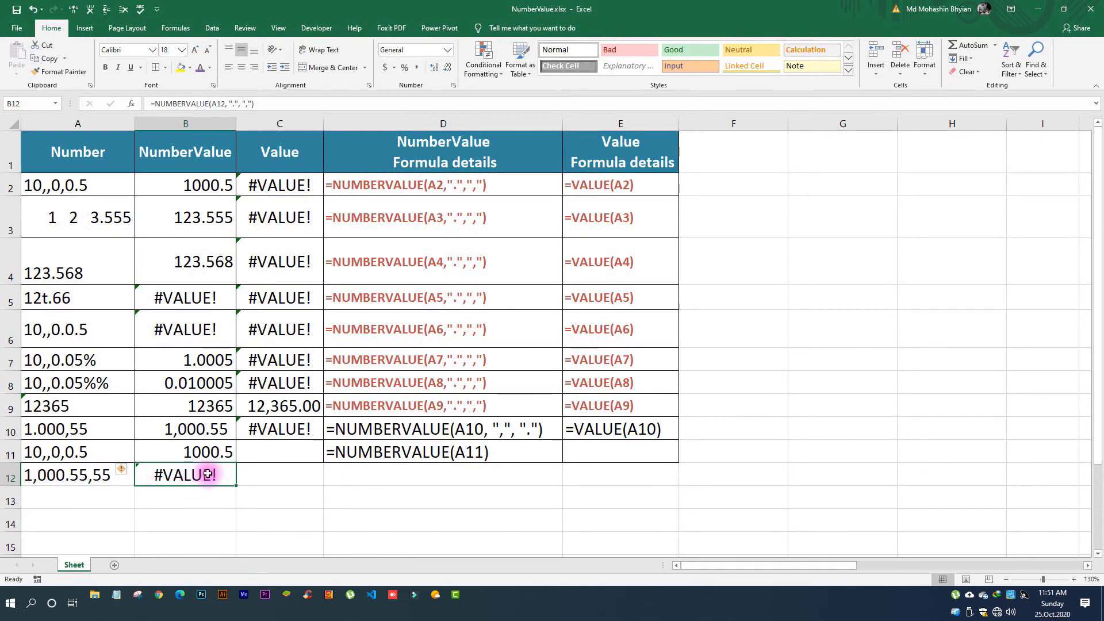
Fill the formula-text cell D11 down to D12, and copy the formatting of D9 onto D10:E12.
left_click(434, 451)
left_click_drag(563, 463, 557, 488)
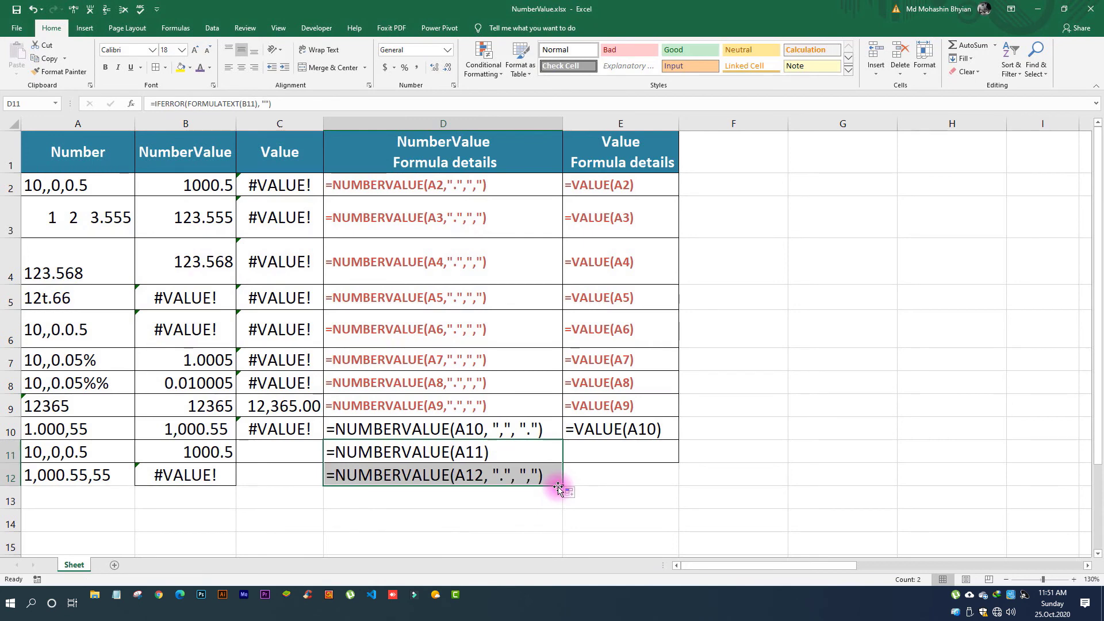
left_click(488, 405)
left_click(60, 71)
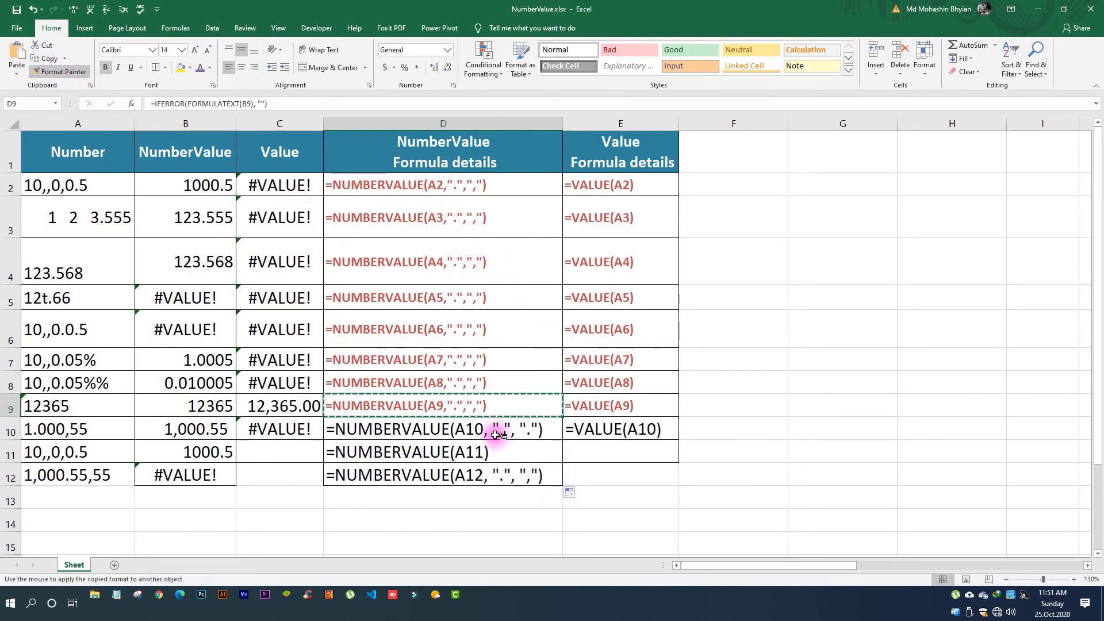
left_click_drag(501, 429, 597, 485)
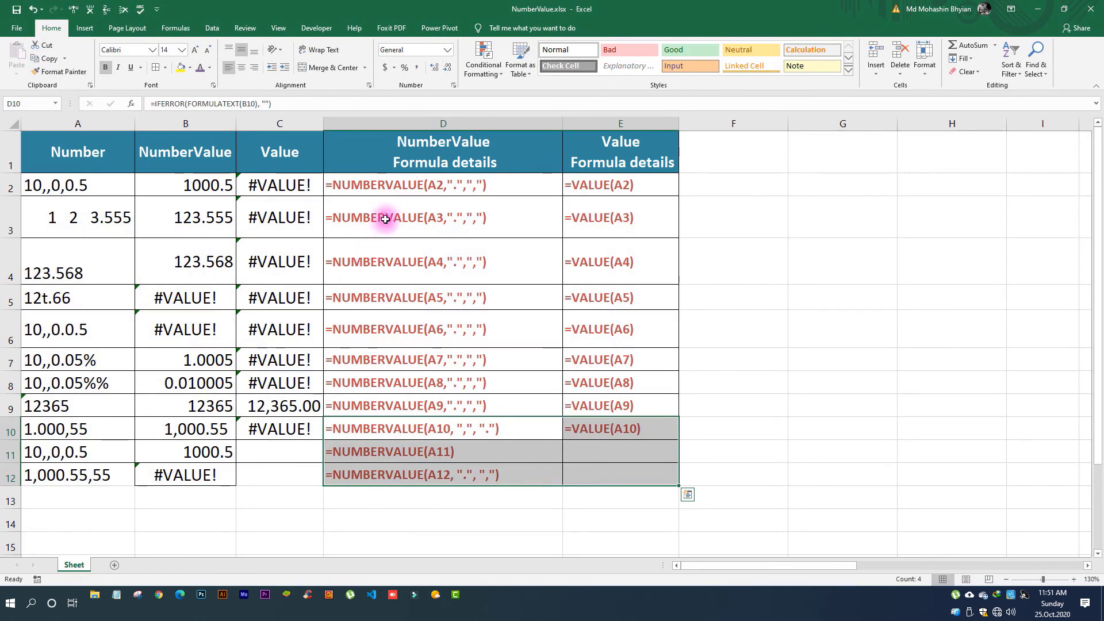
left_click(451, 428)
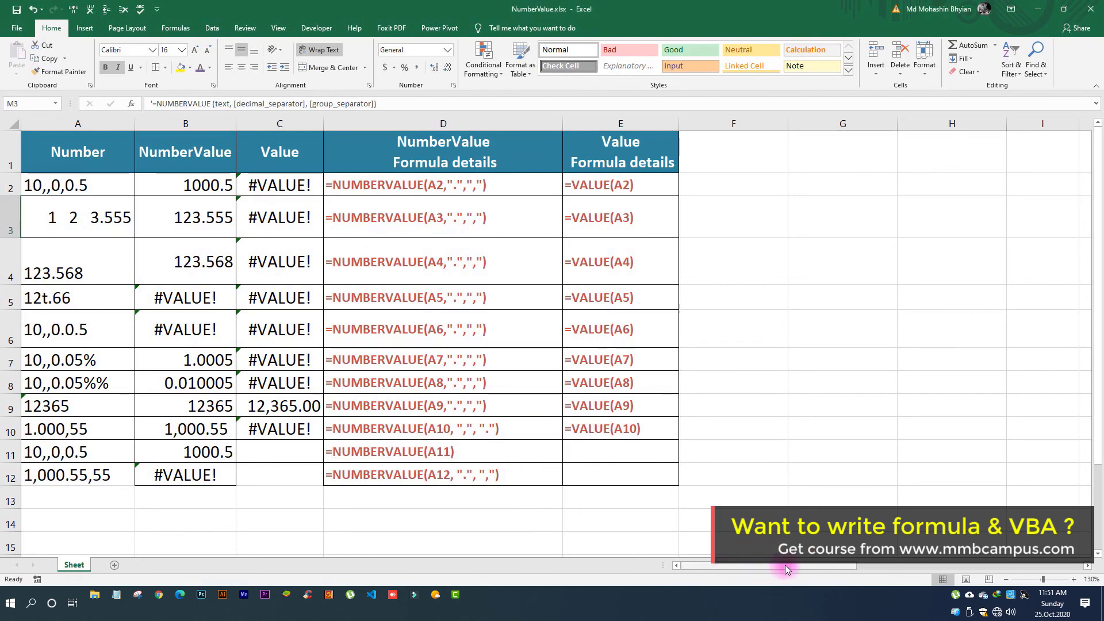
Change the quiz question in V2 to how to extract from "12oiuoit.66" to 12.66.
left_click(882, 564)
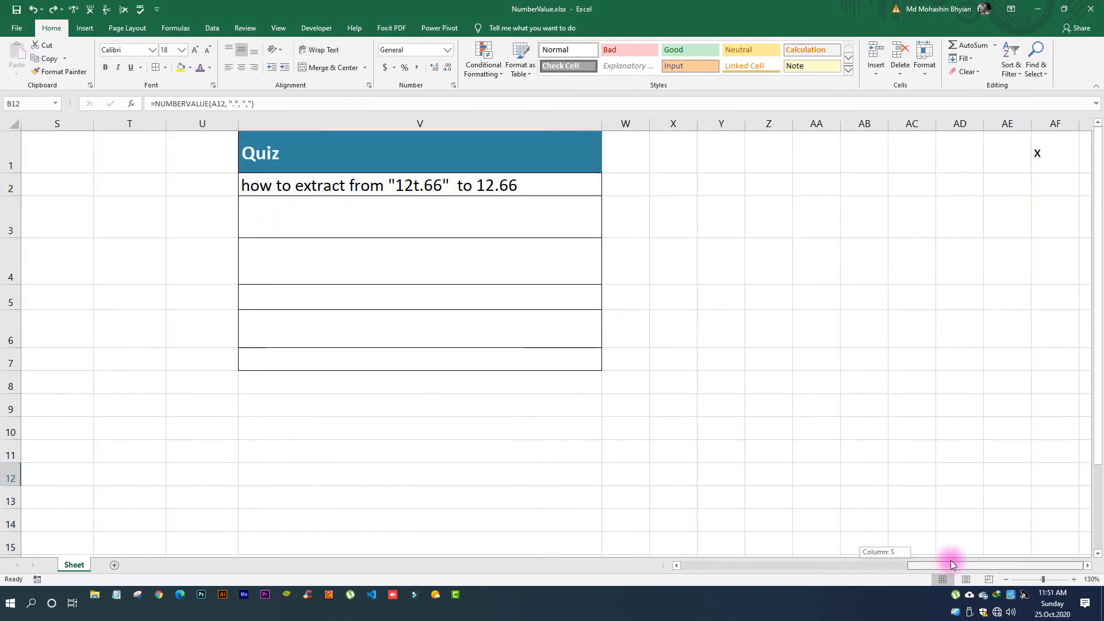
left_click_drag(950, 560, 951, 560)
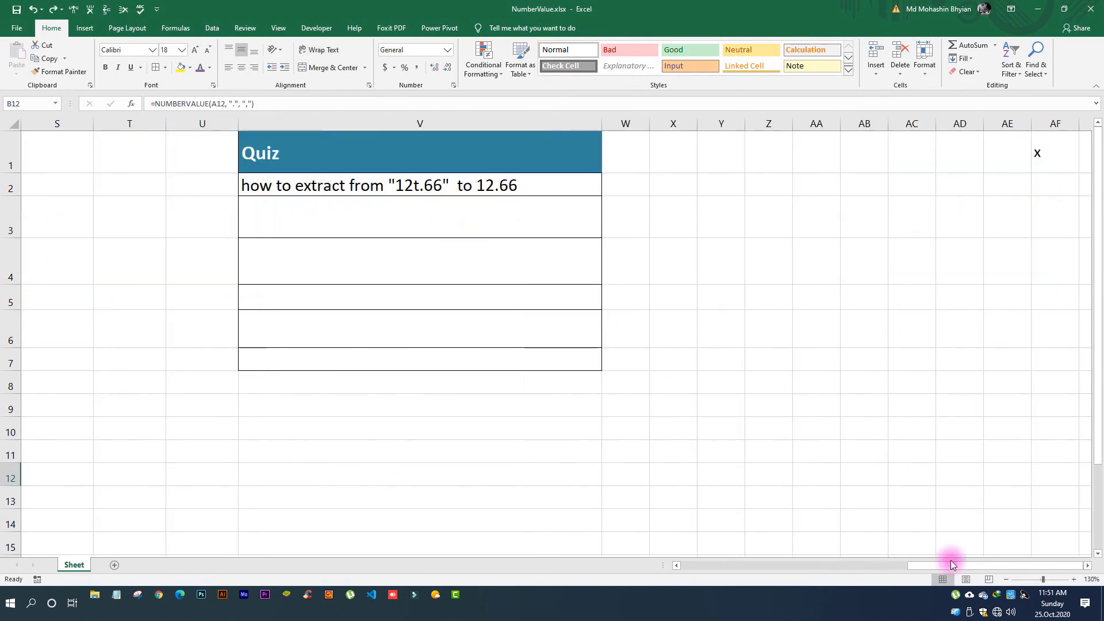
double_click(415, 187)
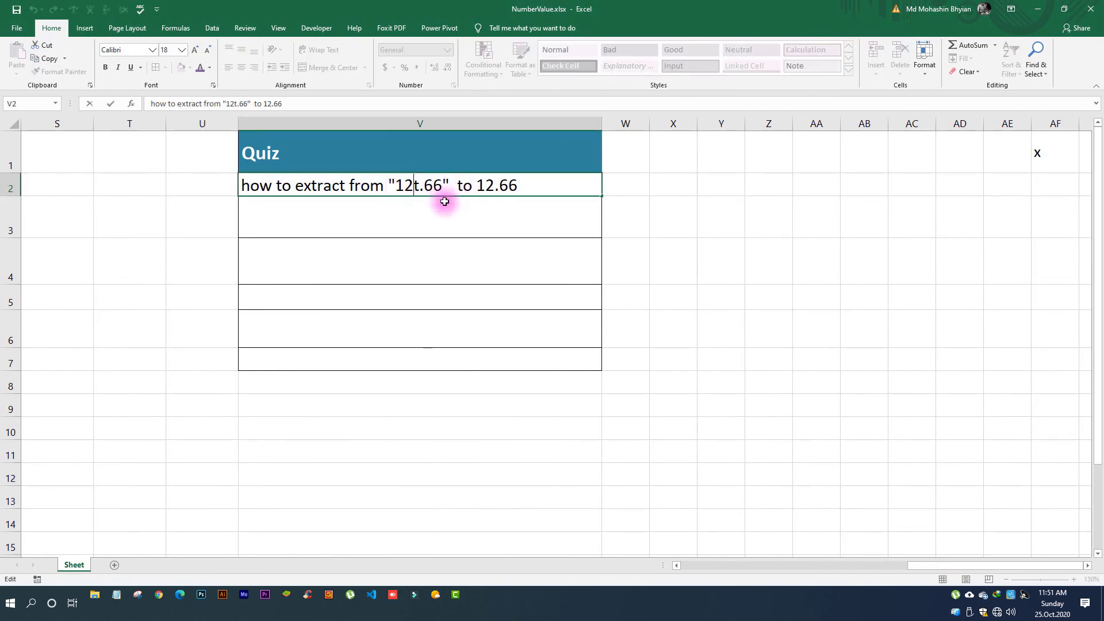
type("oiuoi")
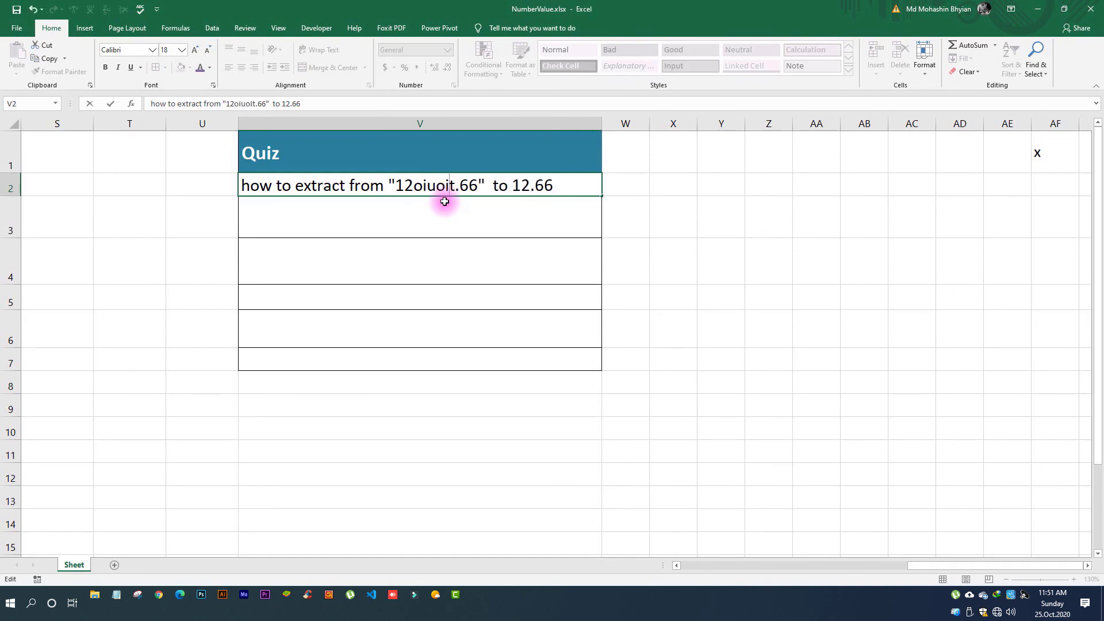
key("Return")
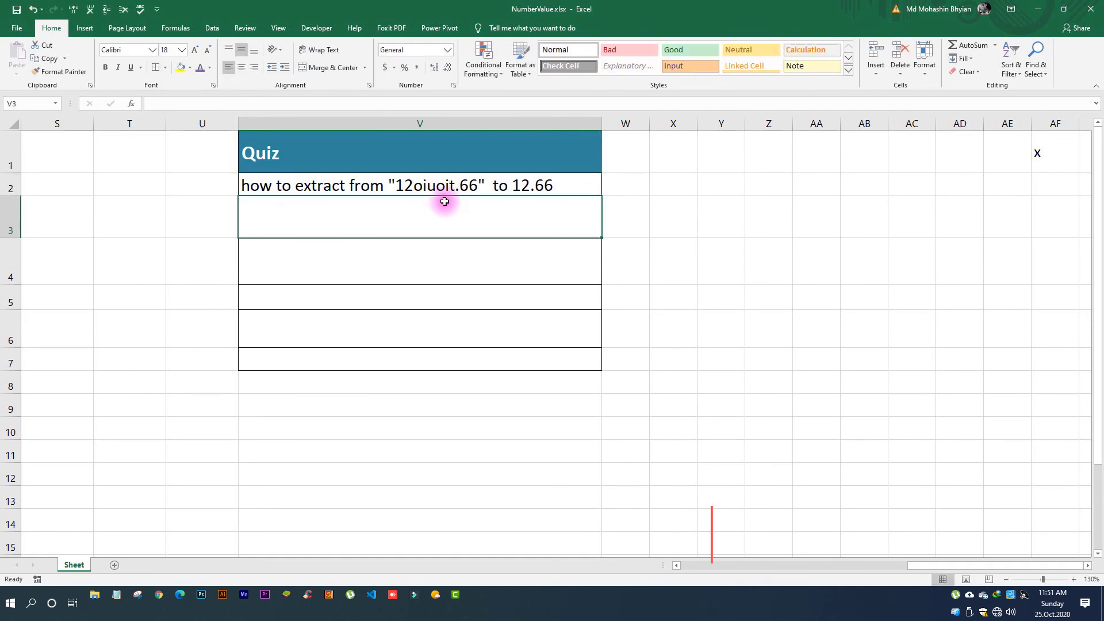